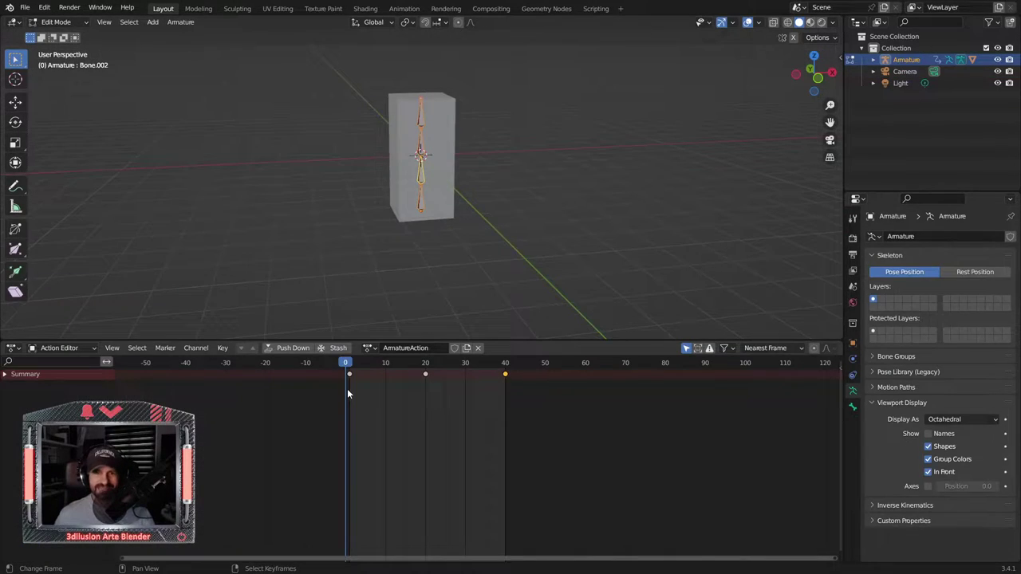
Preview the box's bending animation, then switch the armature into Pose Mode
{"action": "key", "text": "space"}
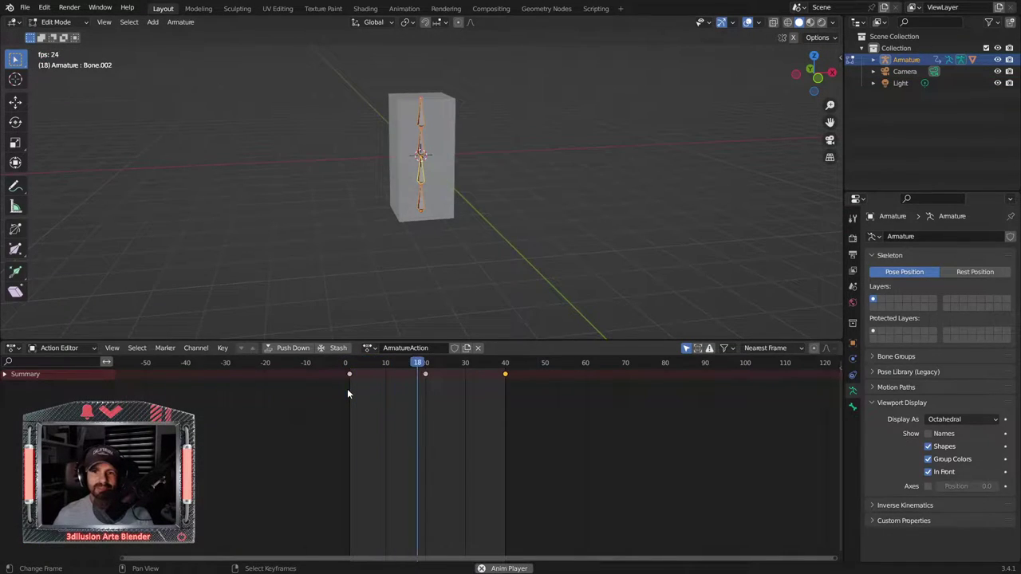
{"action": "key", "text": "space"}
{"action": "left_click", "coordinate": [56, 21]}
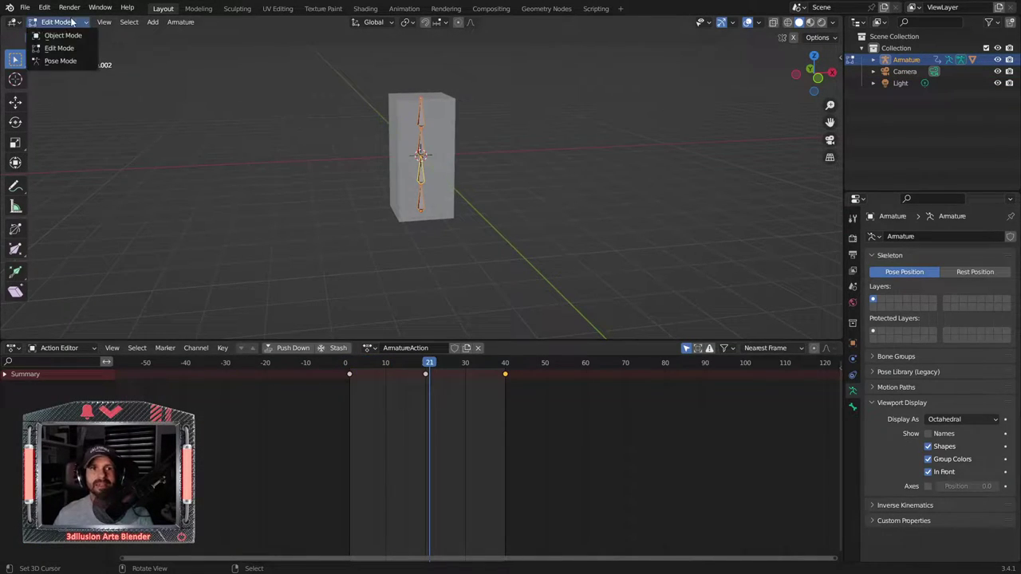
{"action": "left_click", "coordinate": [42, 63]}
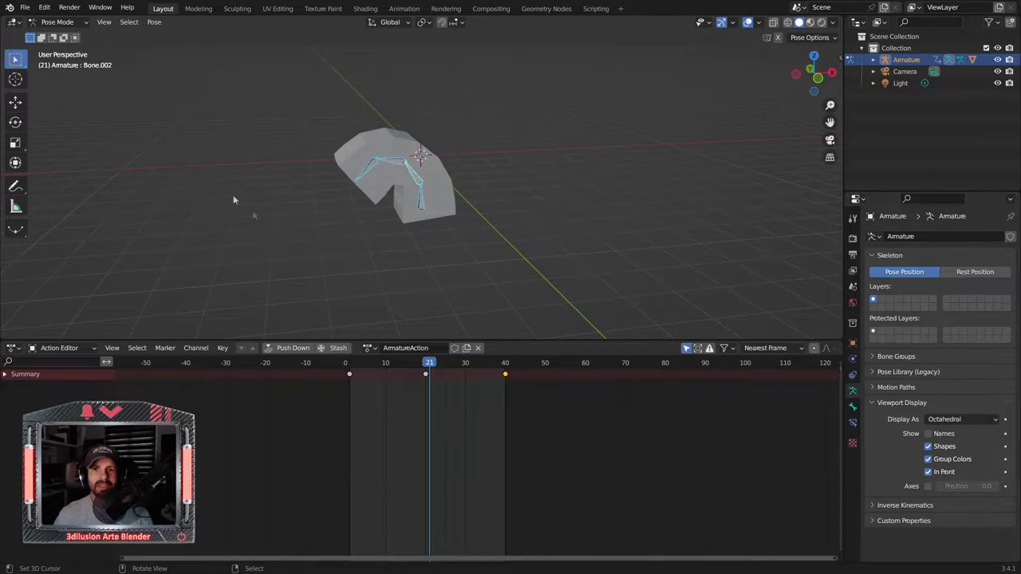
Replay the bend from frame 1 in Pose Mode and select the action's name field
{"action": "left_click", "coordinate": [352, 399]}
{"action": "key", "text": "space"}
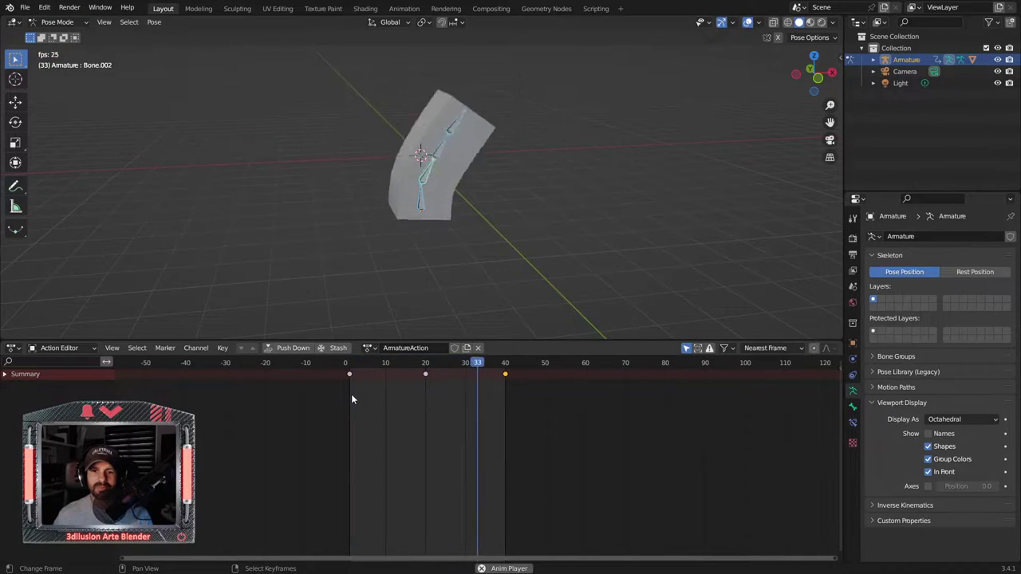
{"action": "key", "text": "space"}
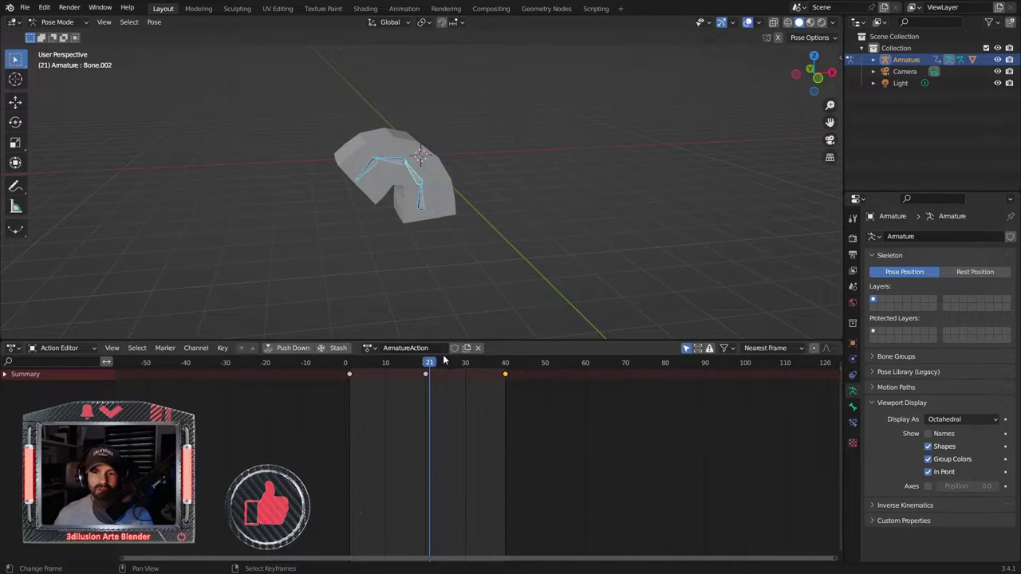
{"action": "left_click", "coordinate": [405, 347]}
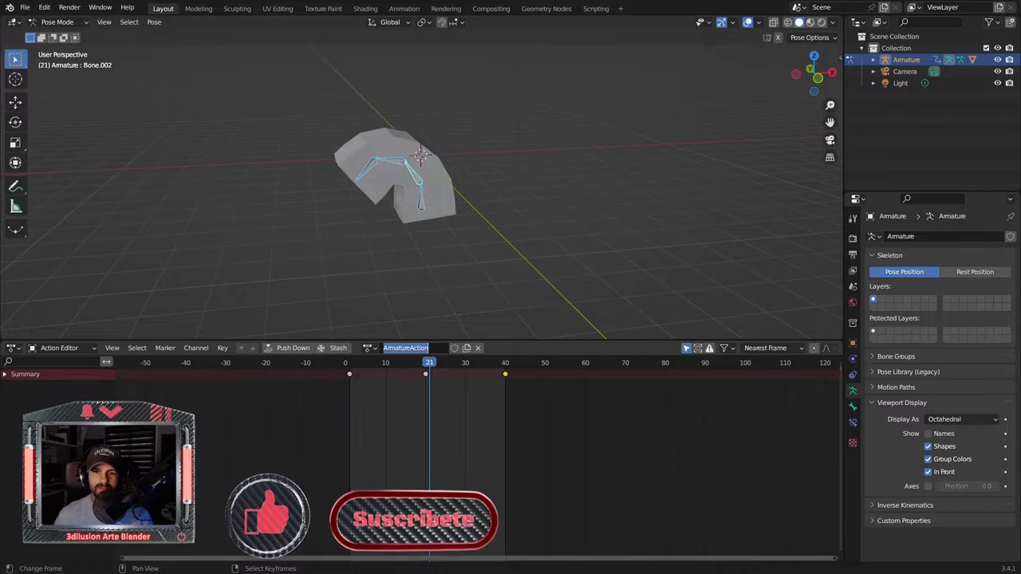
Rename the armature's action from AmatureAction to 'Move'
{"action": "left_click", "coordinate": [367, 348]}
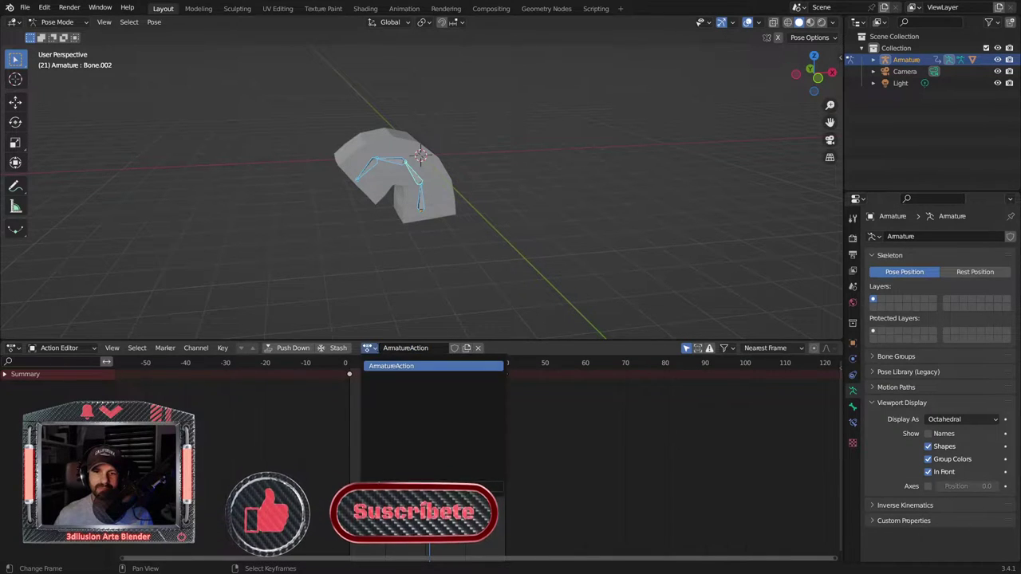
{"action": "left_click", "coordinate": [391, 365]}
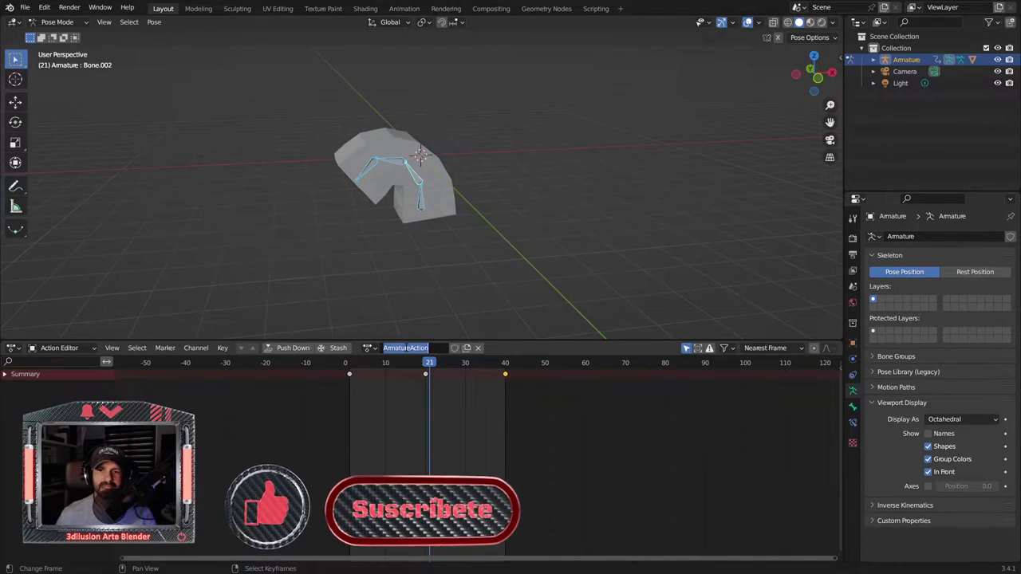
{"action": "type", "text": "move"}
{"action": "key", "text": "Return"}
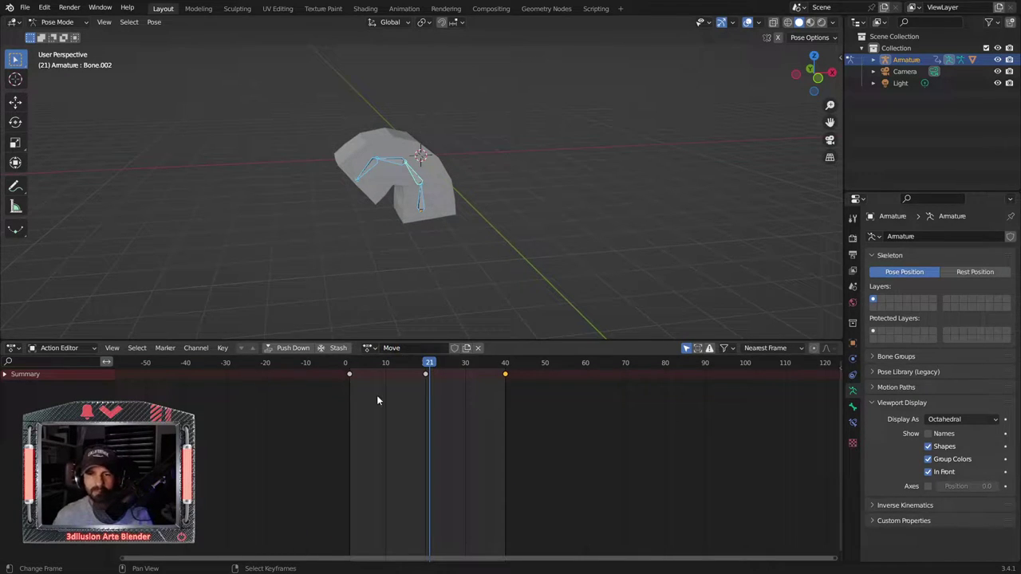
Give Move a fake user, play it back, and return to frame 1
{"action": "left_click_drag", "start_coordinate": [346, 385], "coordinate": [500, 381]}
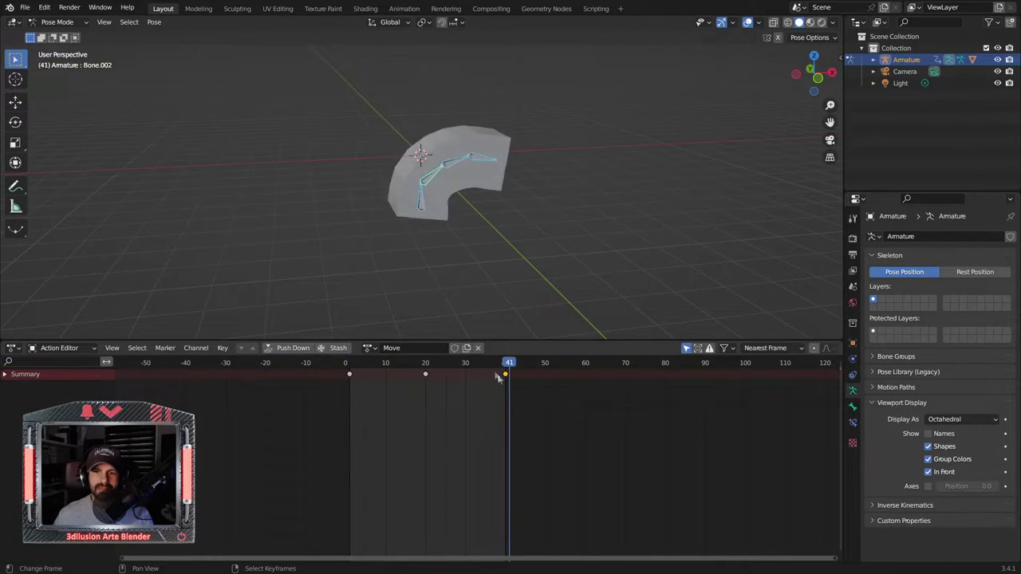
{"action": "left_click", "coordinate": [455, 348]}
{"action": "key", "text": "space"}
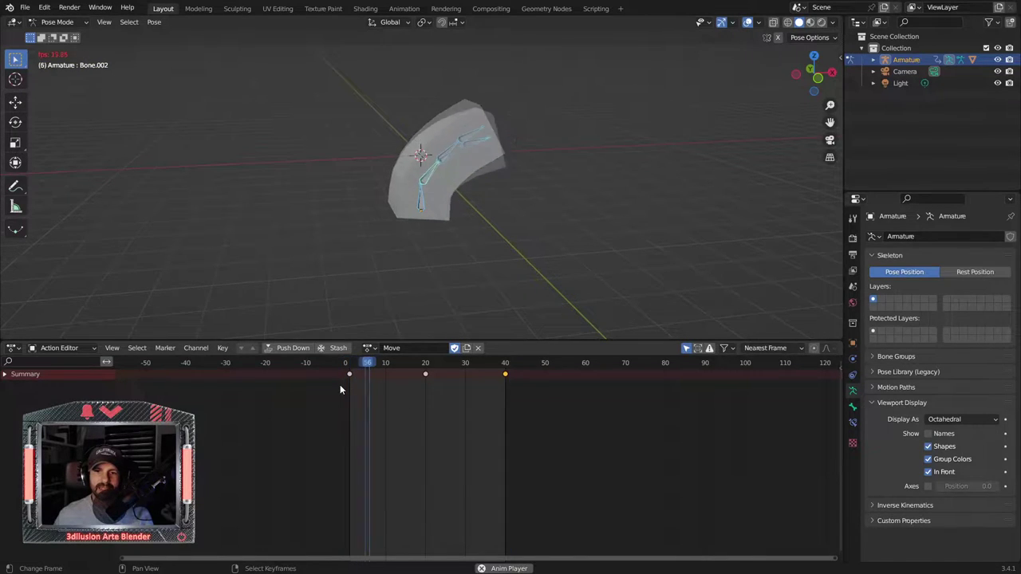
{"action": "key", "text": "space"}
{"action": "left_click", "coordinate": [369, 348]}
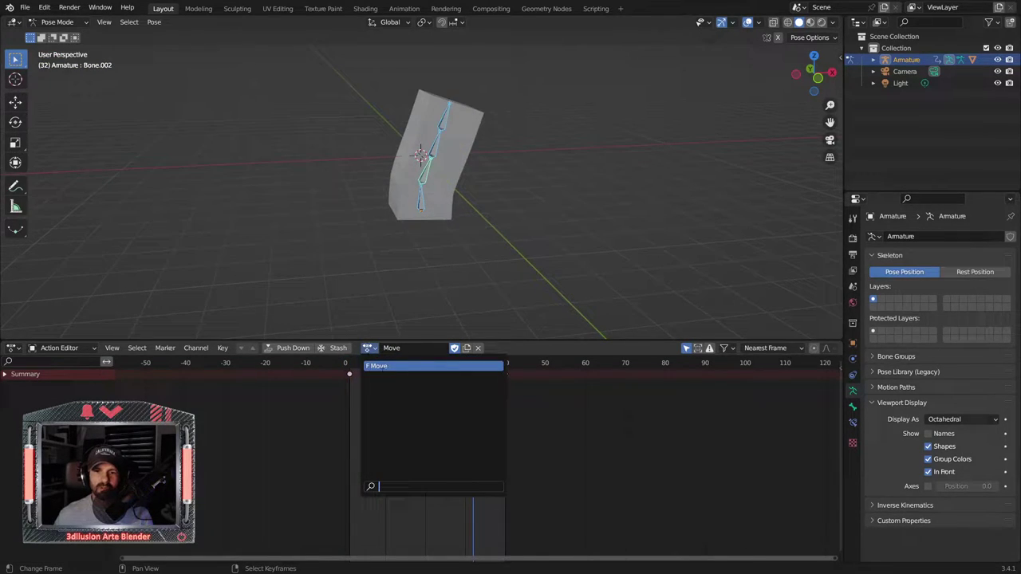
{"action": "left_click", "coordinate": [368, 348]}
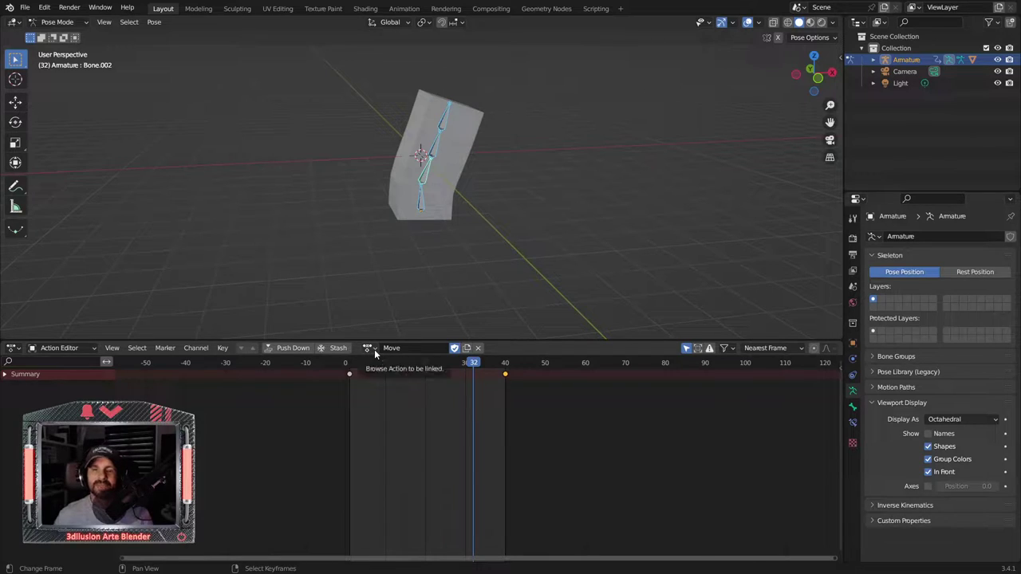
{"action": "middle_click_drag", "start_coordinate": [393, 216], "coordinate": [410, 301]}
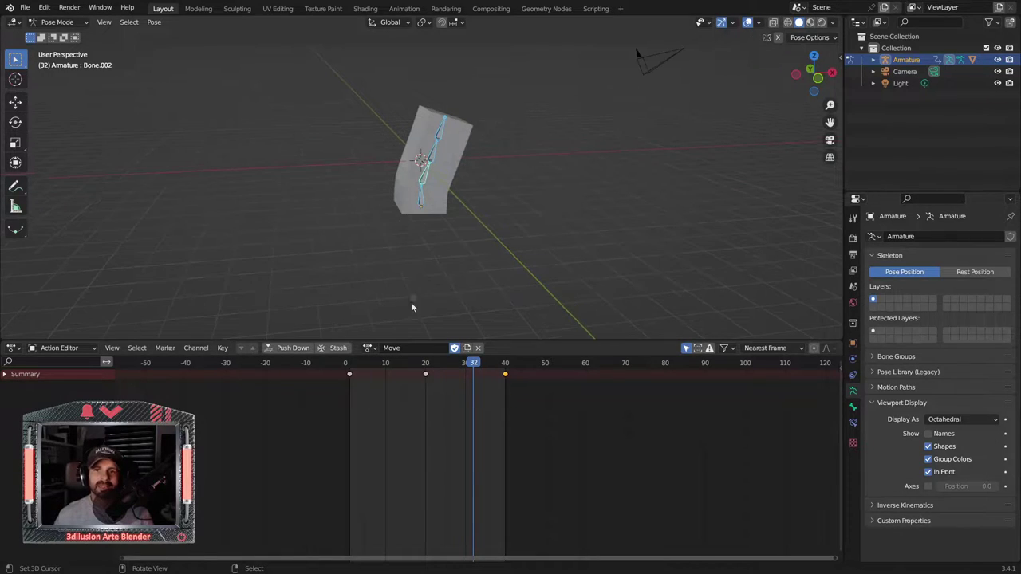
{"action": "left_click", "coordinate": [349, 384]}
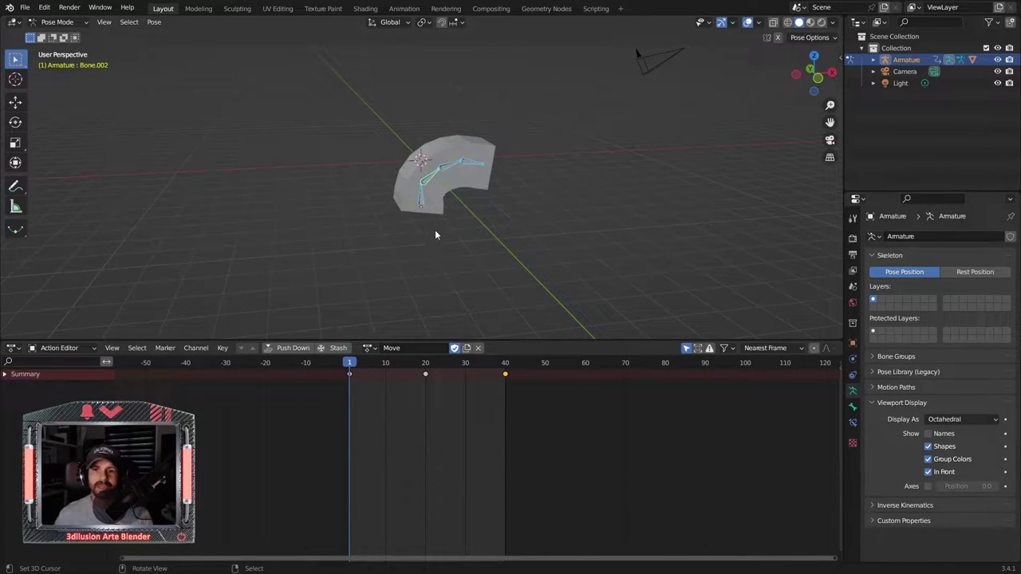
Select Bone.003 and clear its rotation with Alt+R
{"action": "left_click", "coordinate": [436, 177]}
{"action": "middle_click_drag", "start_coordinate": [436, 177], "coordinate": [417, 244]}
{"action": "key", "text": "alt+r"}
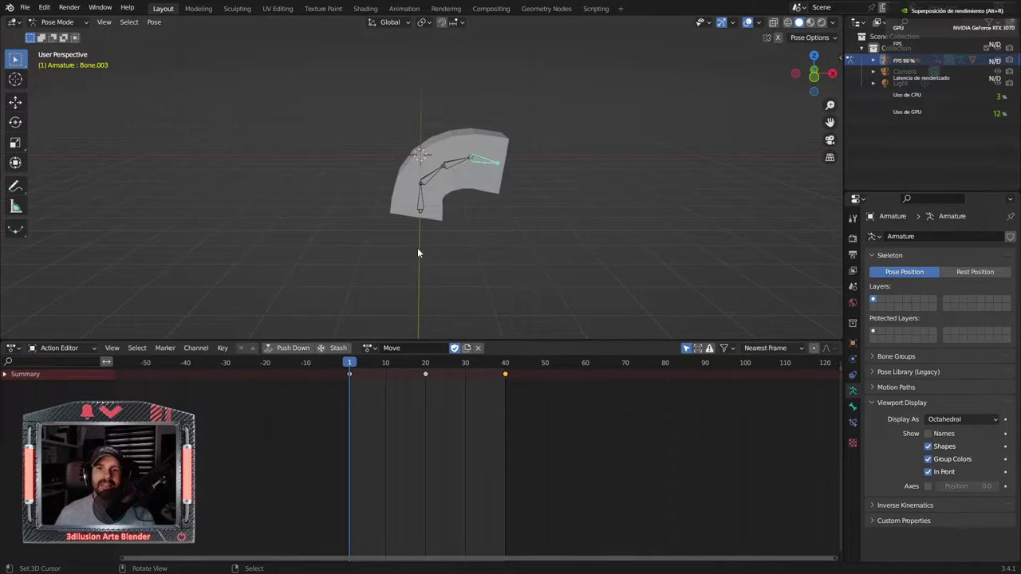
Duplicate the Move action and rename the copy 'Mover 2'
{"action": "left_click", "coordinate": [466, 348]}
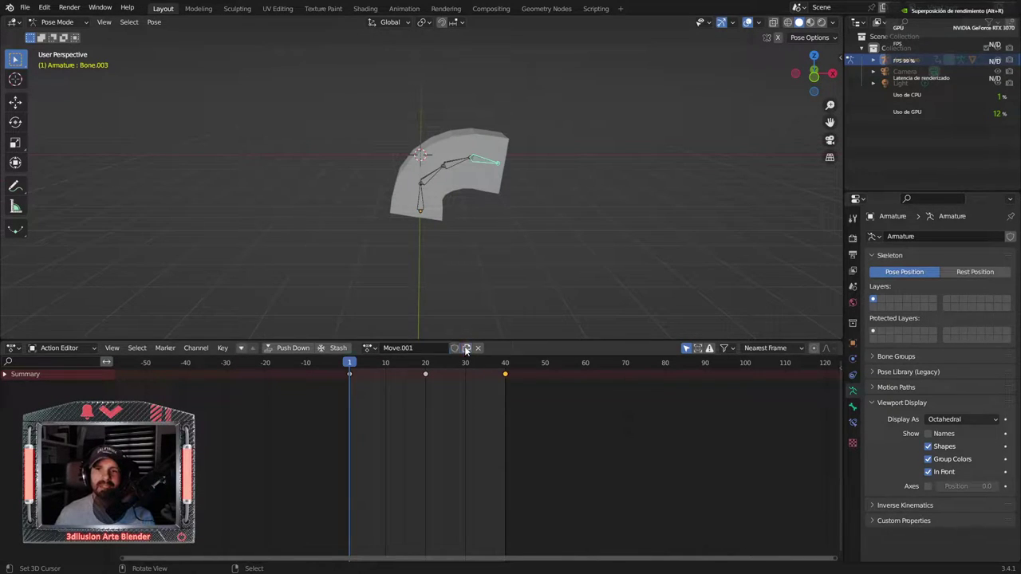
{"action": "double_click", "coordinate": [397, 348]}
{"action": "key", "text": "BackSpace"}
{"action": "key", "text": "BackSpace"}
{"action": "key", "text": "BackSpace"}
{"action": "key", "text": "BackSpace"}
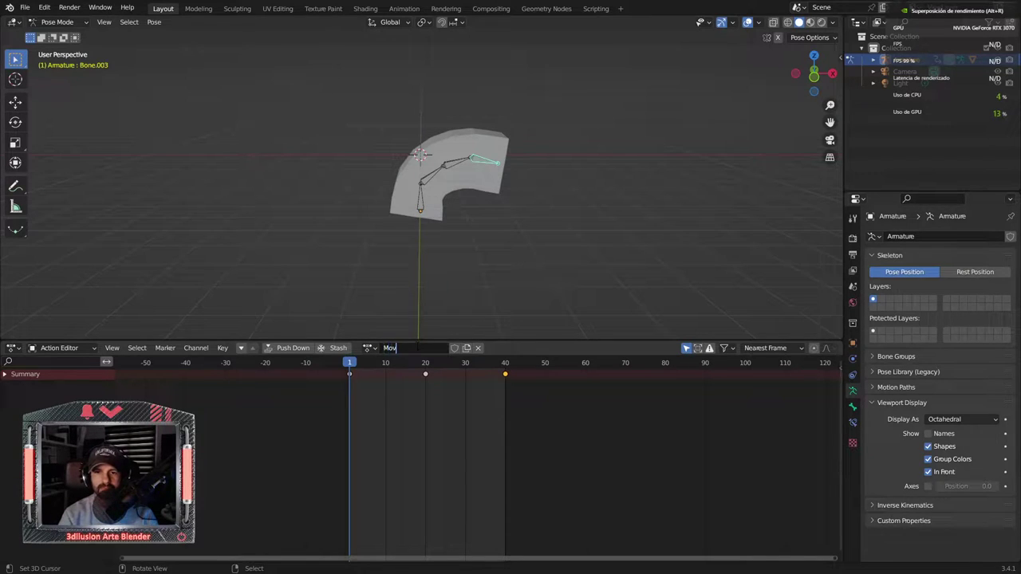
{"action": "type", "text": "2"}
{"action": "key", "text": "Return"}
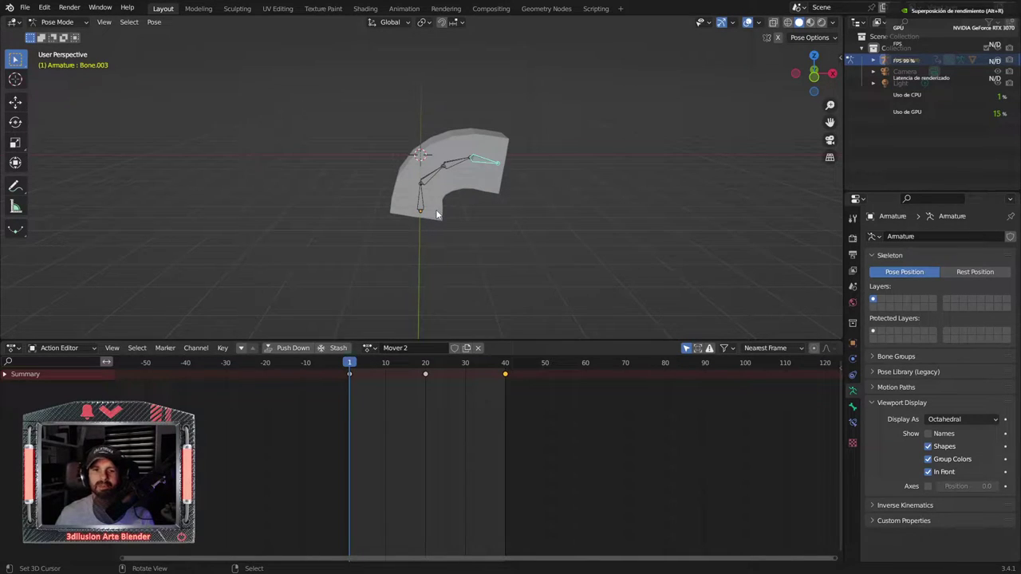
{"action": "left_click", "coordinate": [61, 349]}
{"action": "key", "text": "Escape"}
{"action": "left_click", "coordinate": [12, 348]}
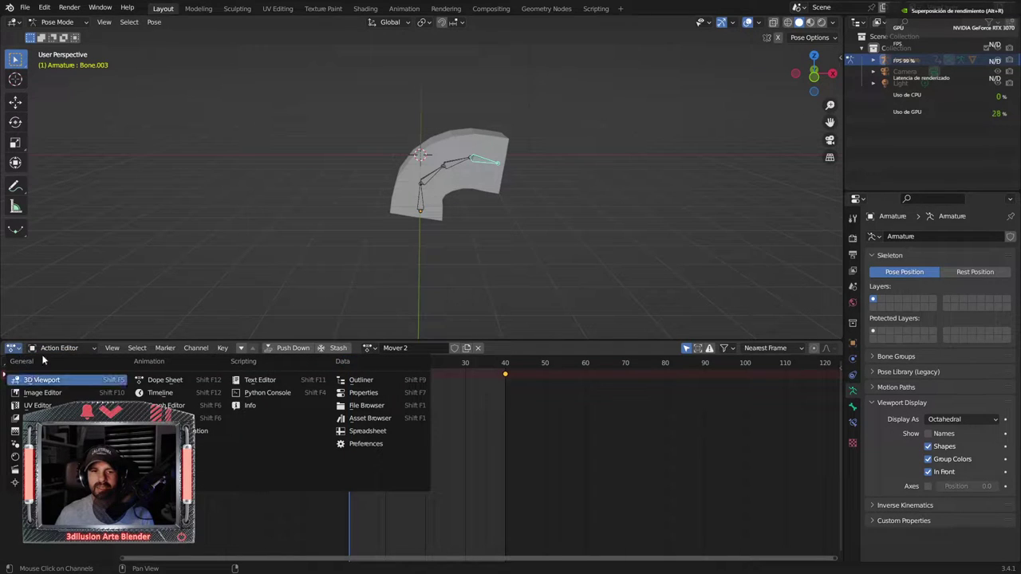
Switch to the Dope Sheet and retime the keys at frames 20 and 40 to 10 and 20
{"action": "key", "text": "Escape"}
{"action": "left_click", "coordinate": [54, 353]}
{"action": "left_click", "coordinate": [54, 361]}
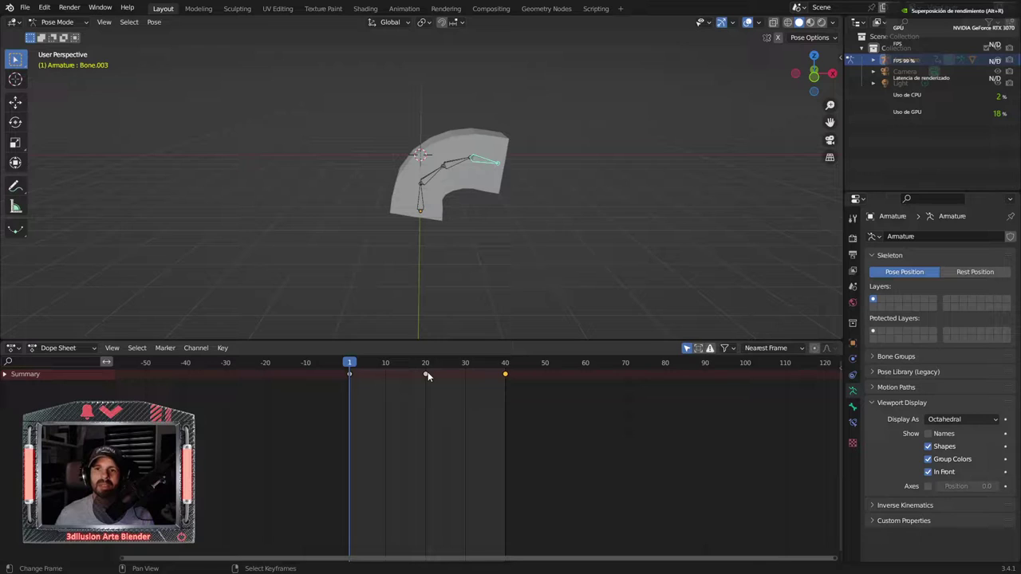
{"action": "left_click_drag", "start_coordinate": [427, 374], "coordinate": [388, 375]}
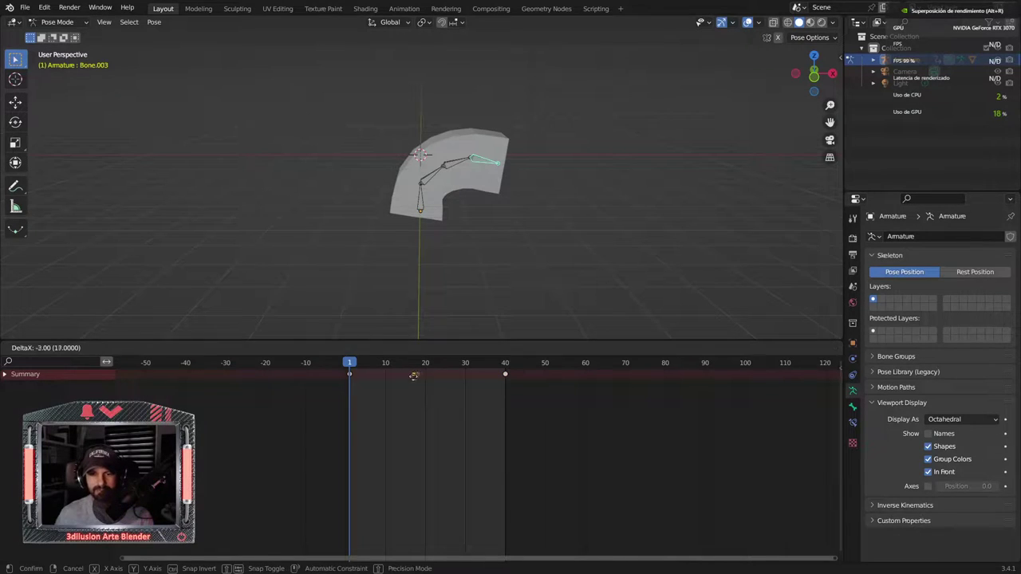
{"action": "left_click_drag", "start_coordinate": [504, 374], "coordinate": [425, 374]}
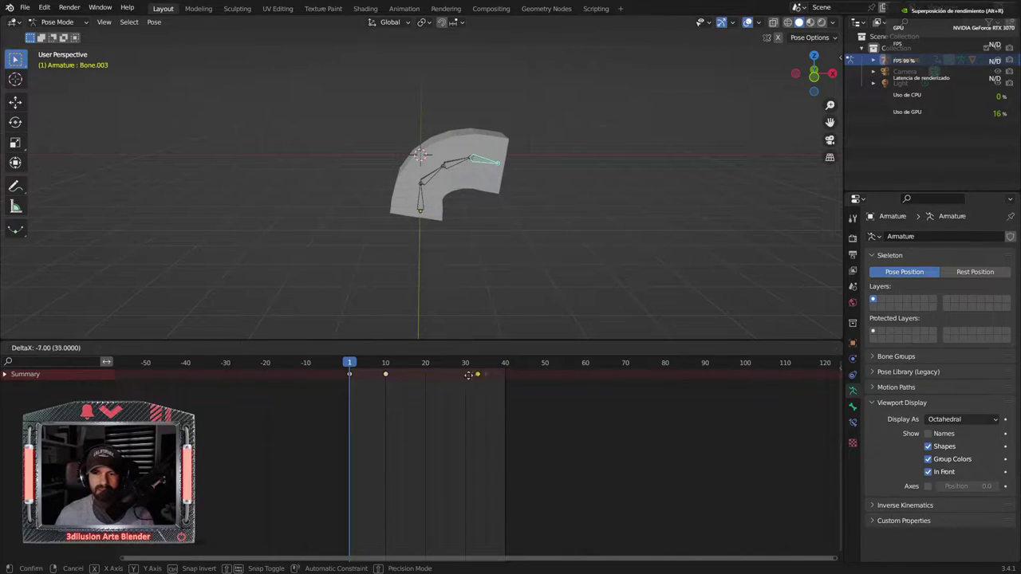
Copy the frame-10 keyframe onto frame 30
{"action": "left_click", "coordinate": [383, 374]}
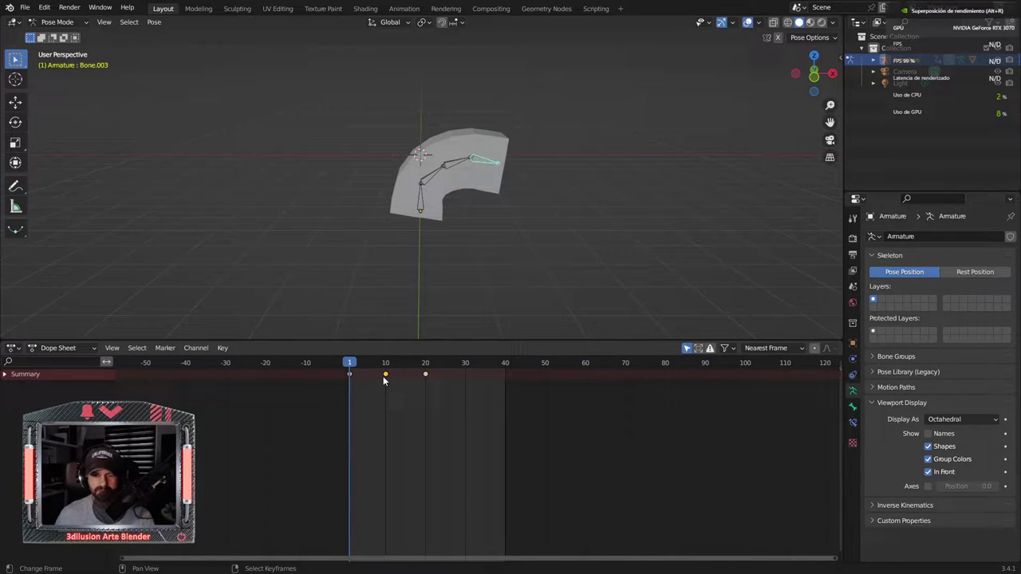
{"action": "left_click", "coordinate": [468, 367]}
{"action": "left_click", "coordinate": [466, 370]}
{"action": "key", "text": "ctrl+c"}
{"action": "key", "text": "ctrl+v"}
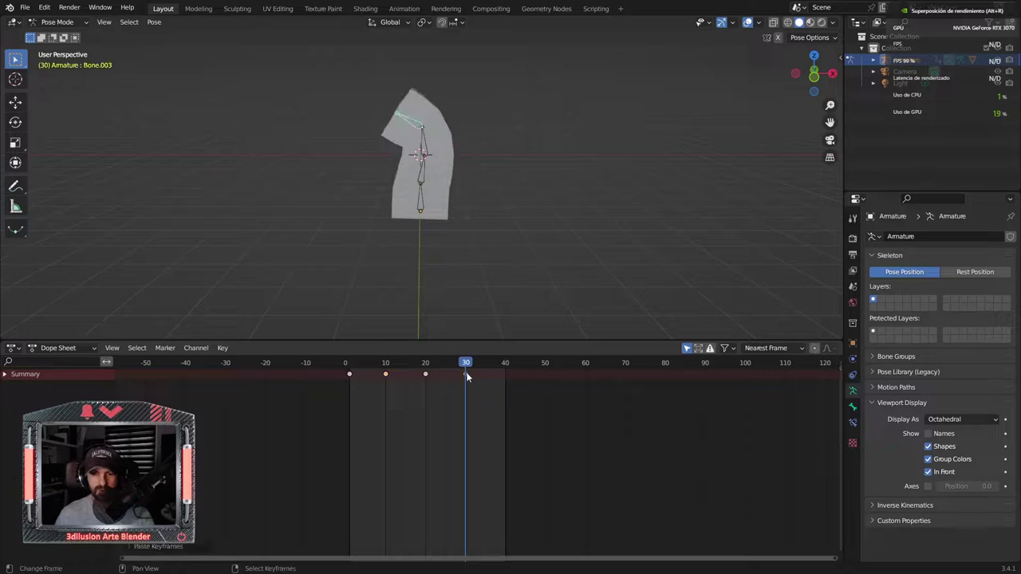
{"action": "left_click", "coordinate": [349, 375]}
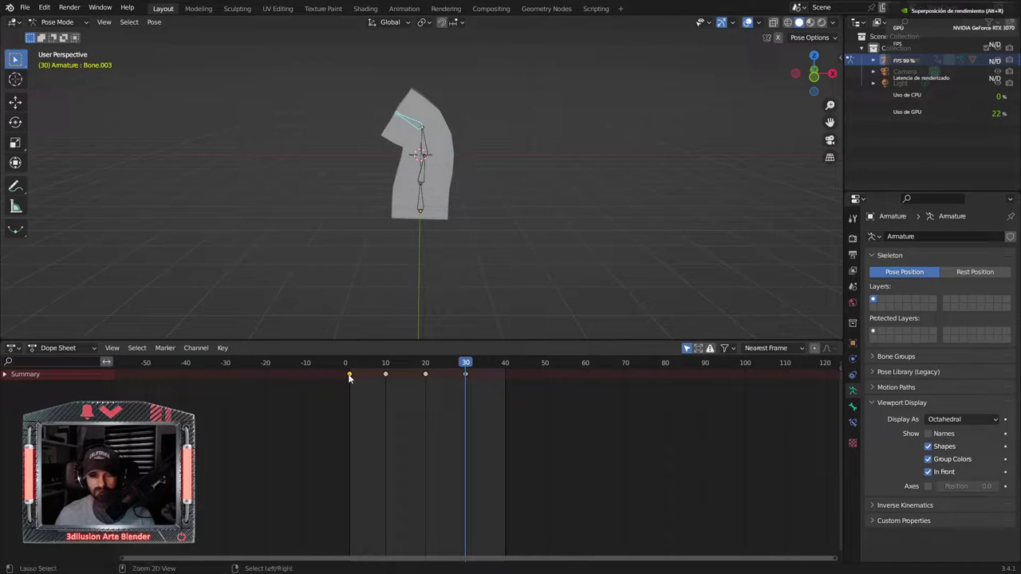
Paste a keyframe at frame 40 and replay to check the loop closes smoothly
{"action": "key", "text": "space"}
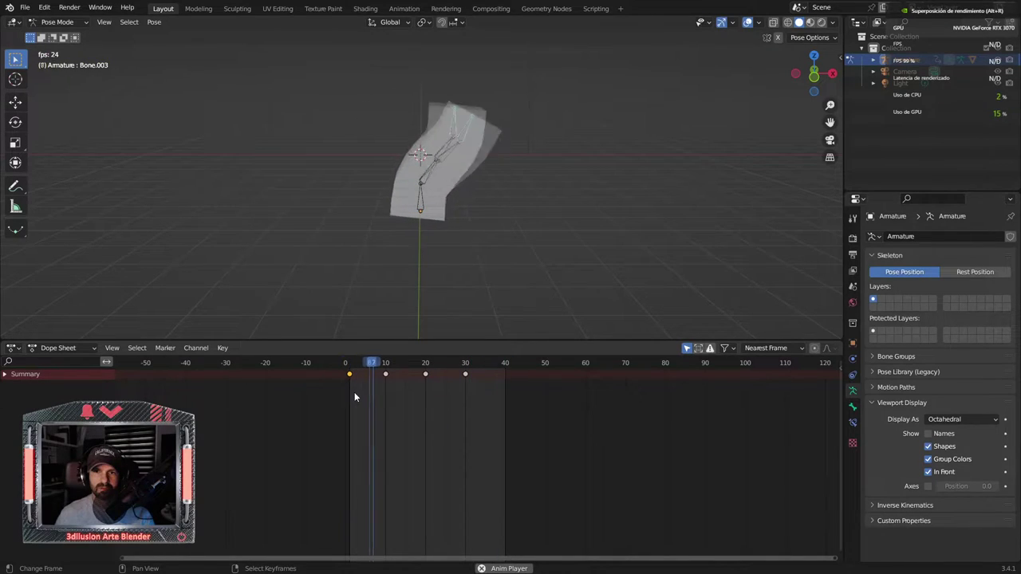
{"action": "key", "text": "space"}
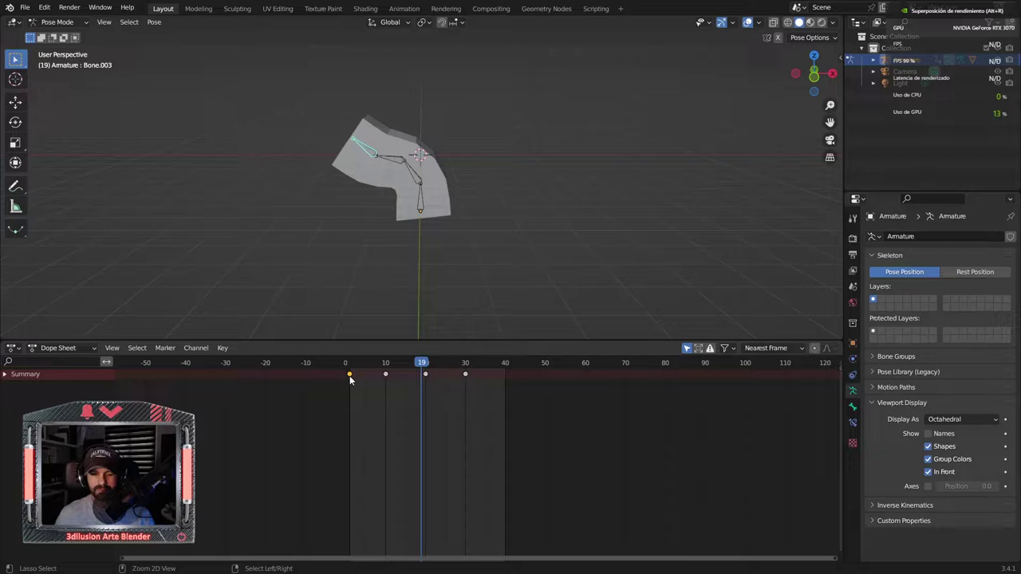
{"action": "left_click", "coordinate": [503, 371]}
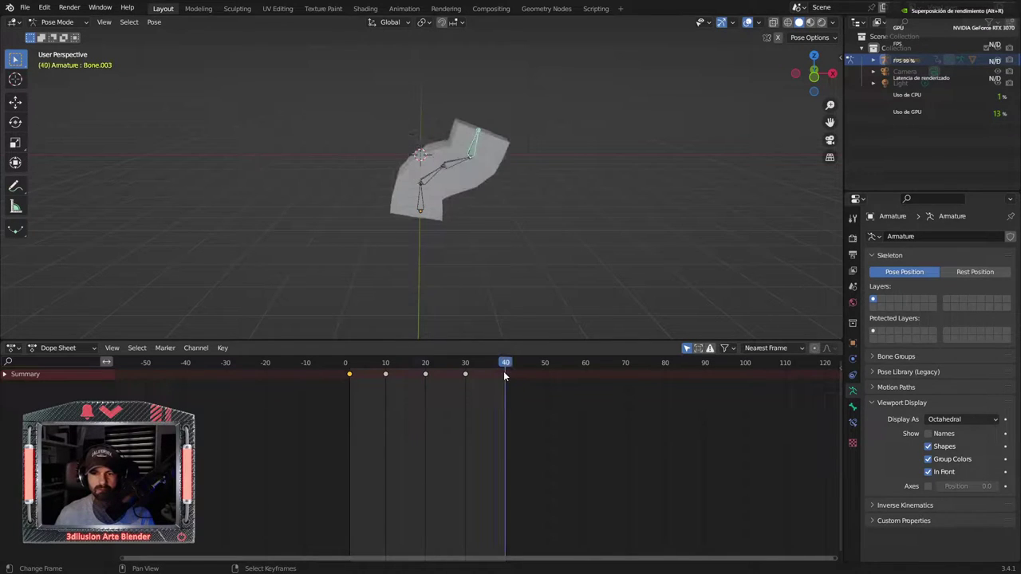
{"action": "key", "text": "ctrl+v"}
{"action": "key", "text": "space"}
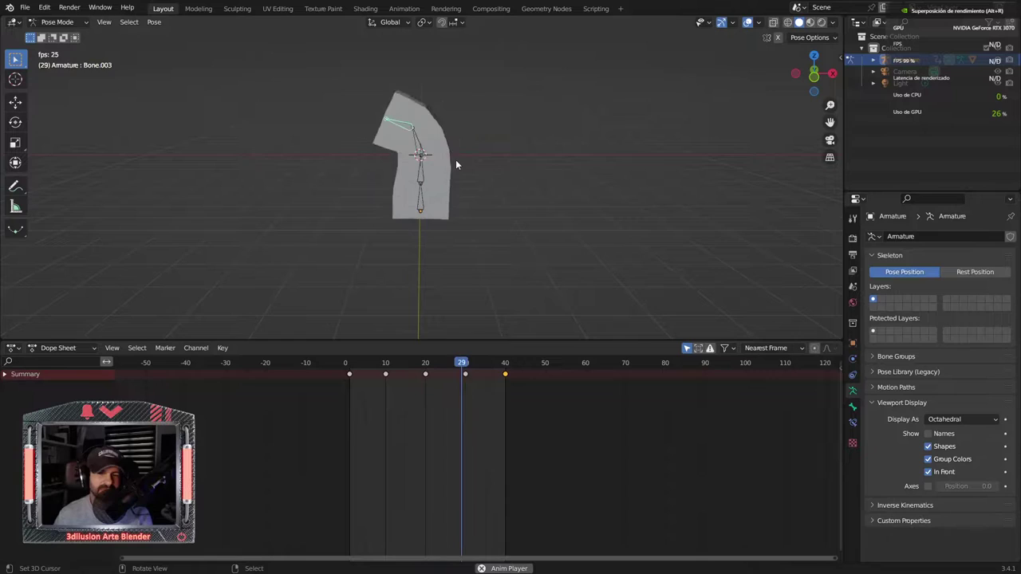
{"action": "key", "text": "space"}
{"action": "left_click", "coordinate": [70, 348]}
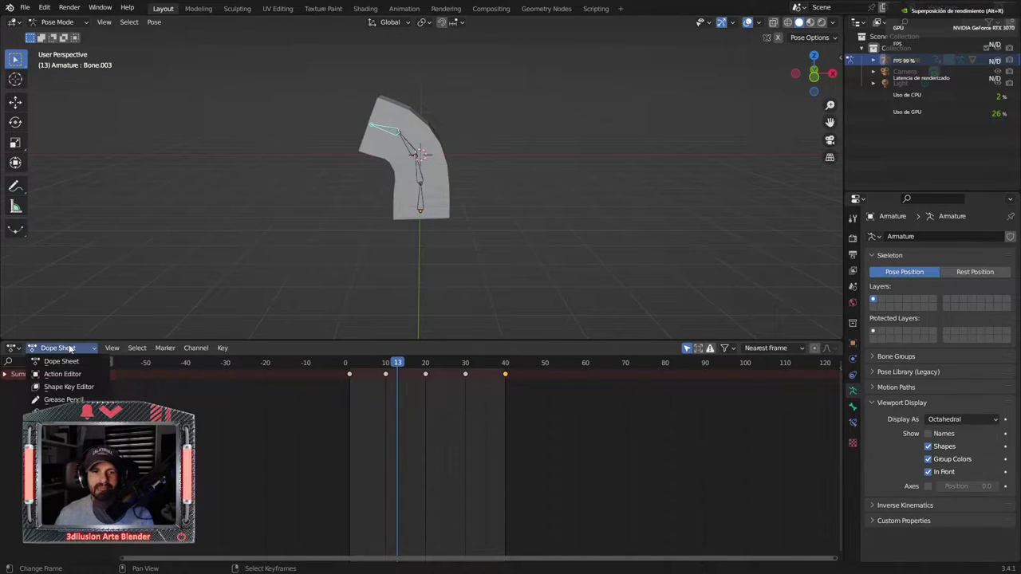
{"action": "mouse_move", "coordinate": [61, 361]}
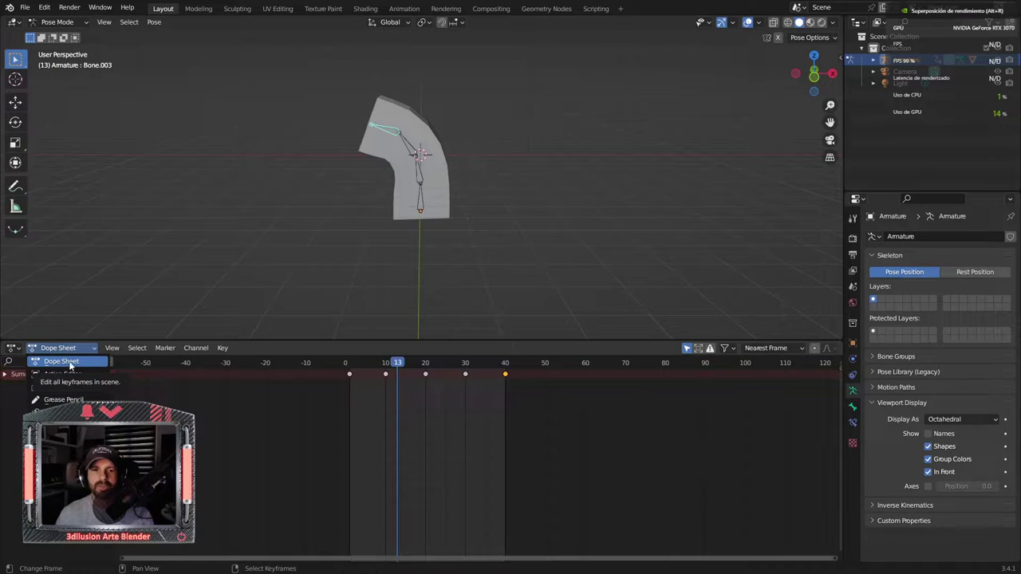
Switch the timeline to the Action Editor and assign the Move action
{"action": "left_click", "coordinate": [70, 364]}
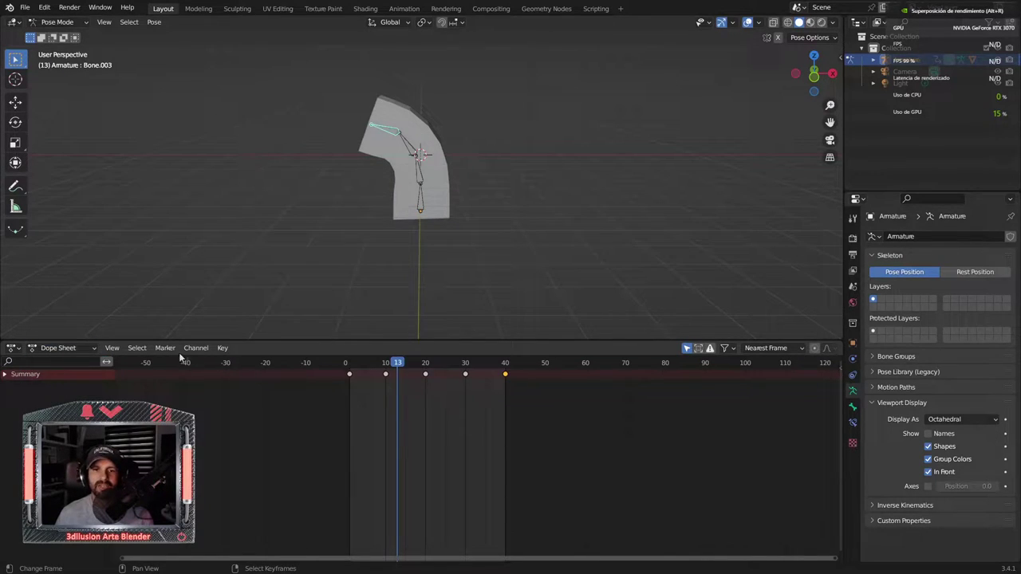
{"action": "left_click", "coordinate": [72, 348]}
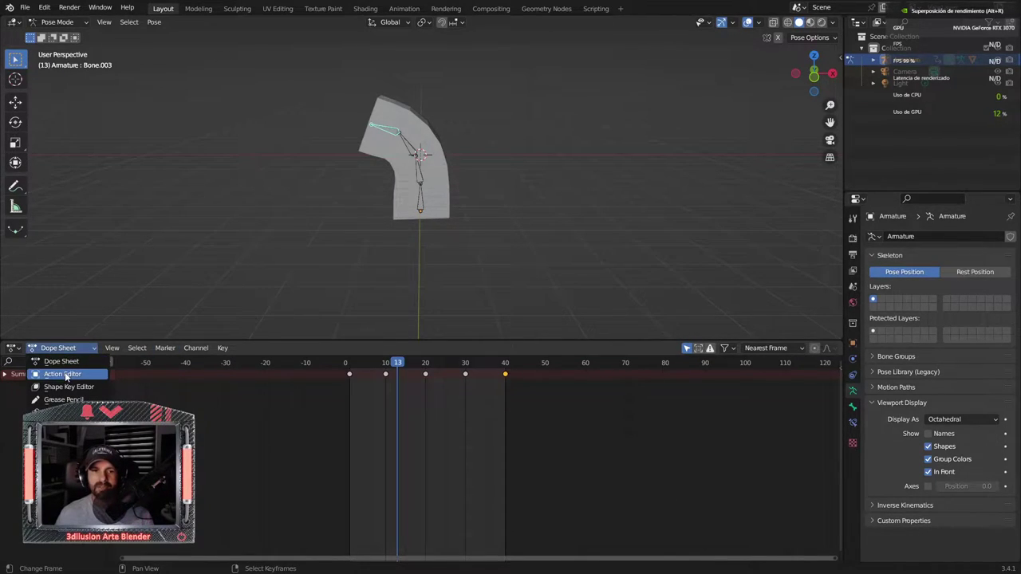
{"action": "left_click", "coordinate": [66, 375]}
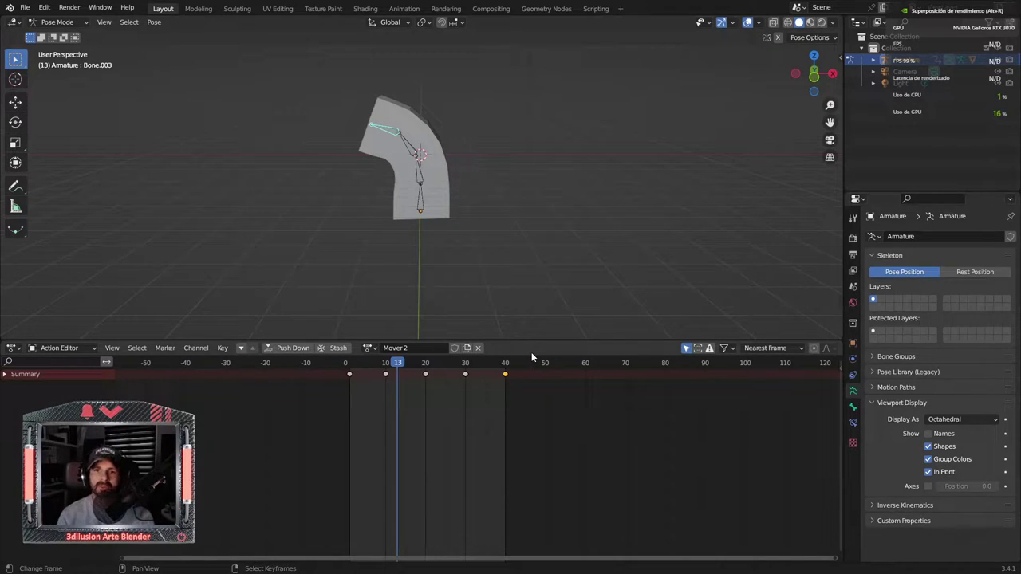
{"action": "left_click", "coordinate": [369, 349]}
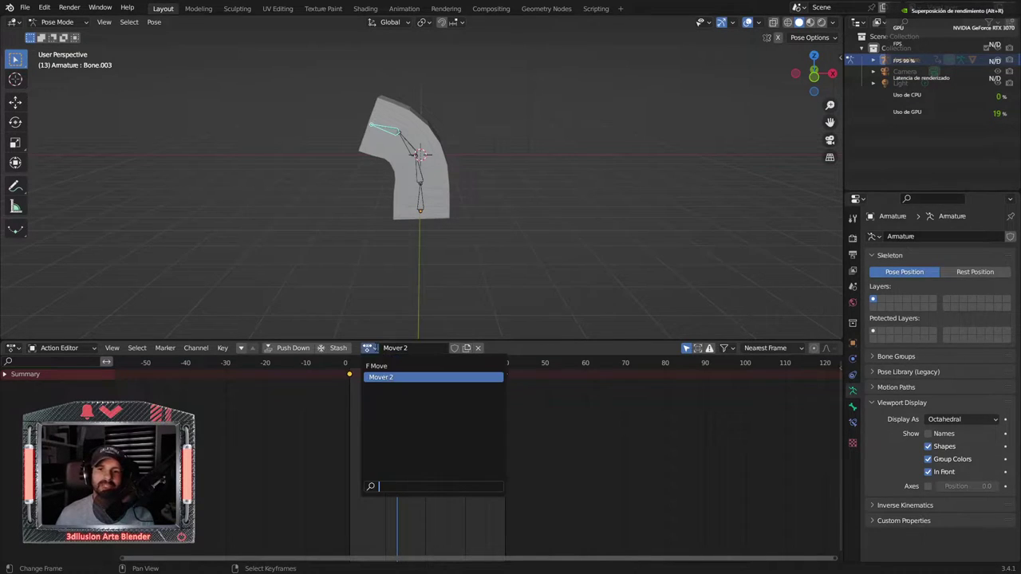
{"action": "left_click", "coordinate": [378, 366]}
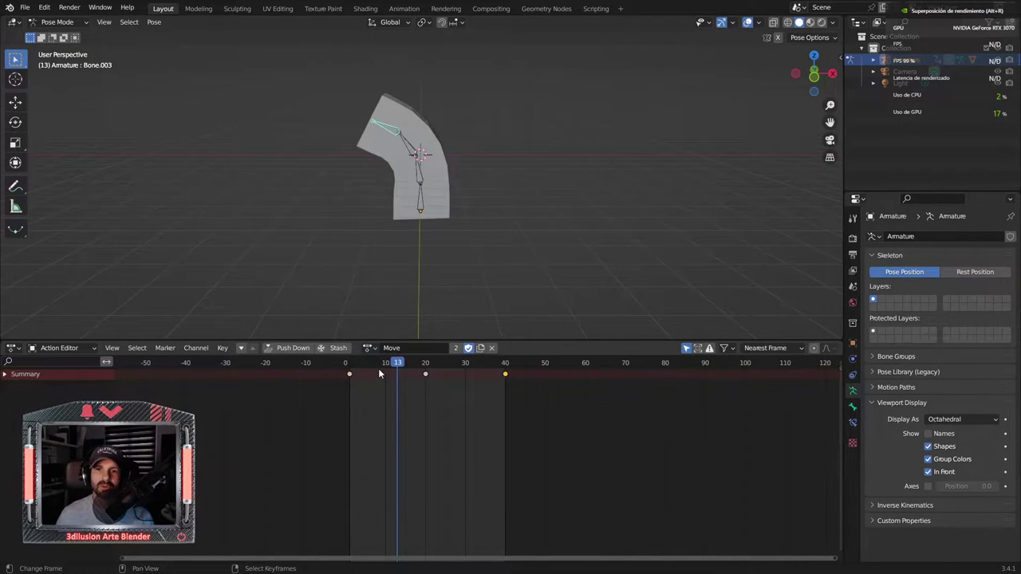
Compare Move and Mover 2 during playback, keep Move assigned, and select the bone chain
{"action": "key", "text": "space"}
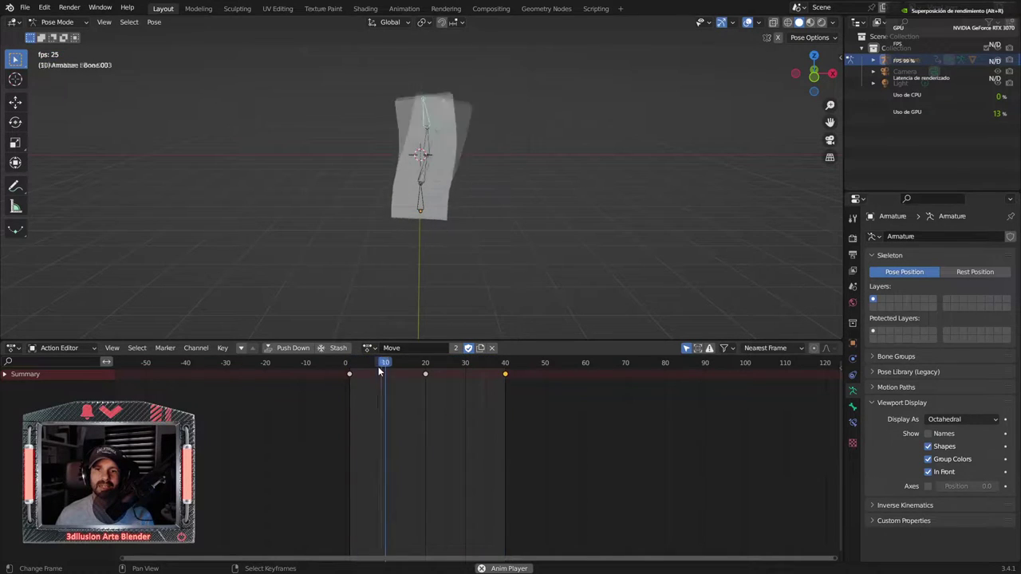
{"action": "left_click", "coordinate": [369, 348]}
{"action": "left_click", "coordinate": [374, 375]}
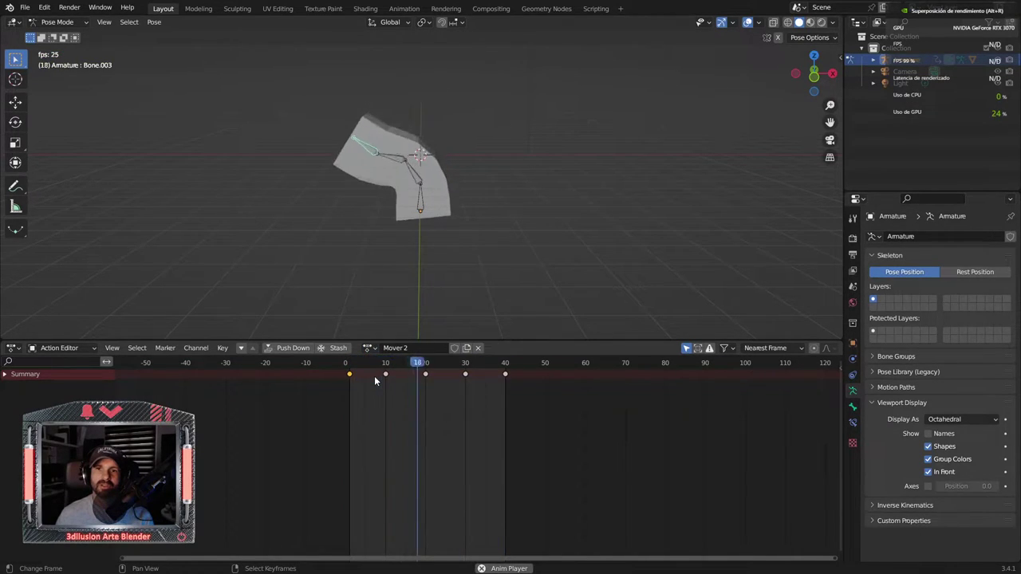
{"action": "left_click", "coordinate": [368, 349]}
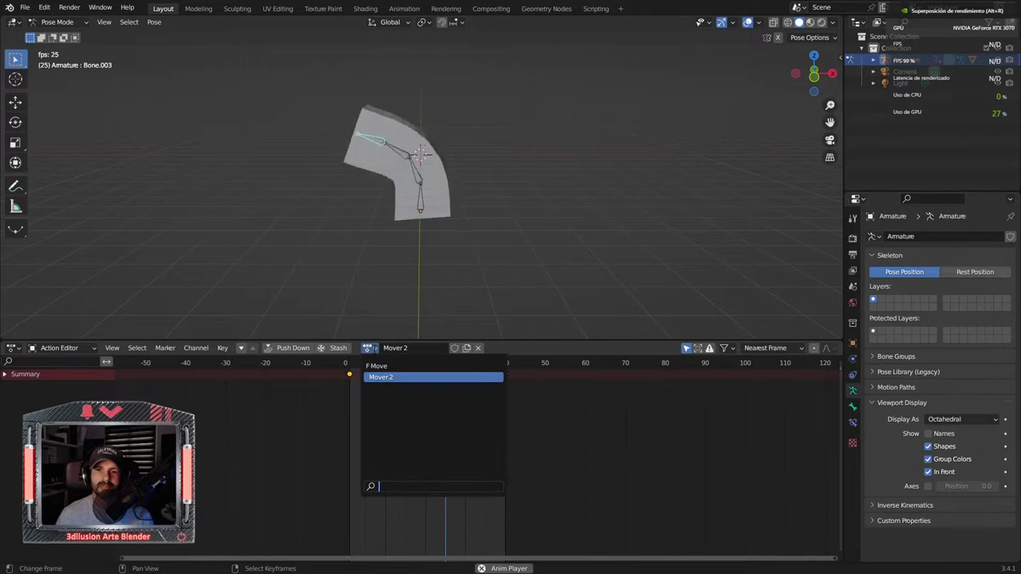
{"action": "left_click", "coordinate": [375, 372]}
{"action": "key", "text": "space"}
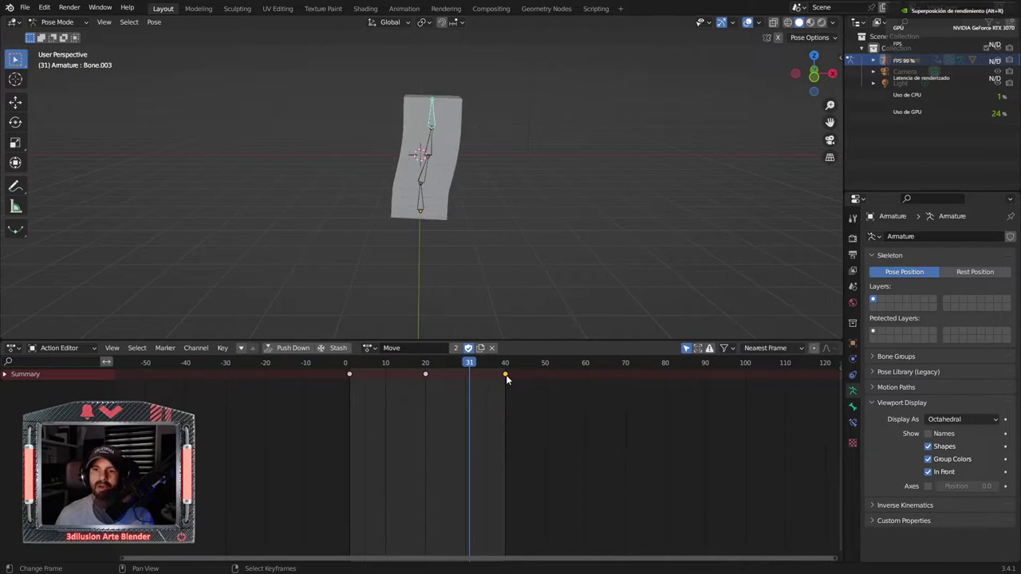
{"action": "left_click", "coordinate": [430, 159]}
{"action": "left_click", "coordinate": [25, 8]}
{"action": "mouse_move", "coordinate": [45, 174]}
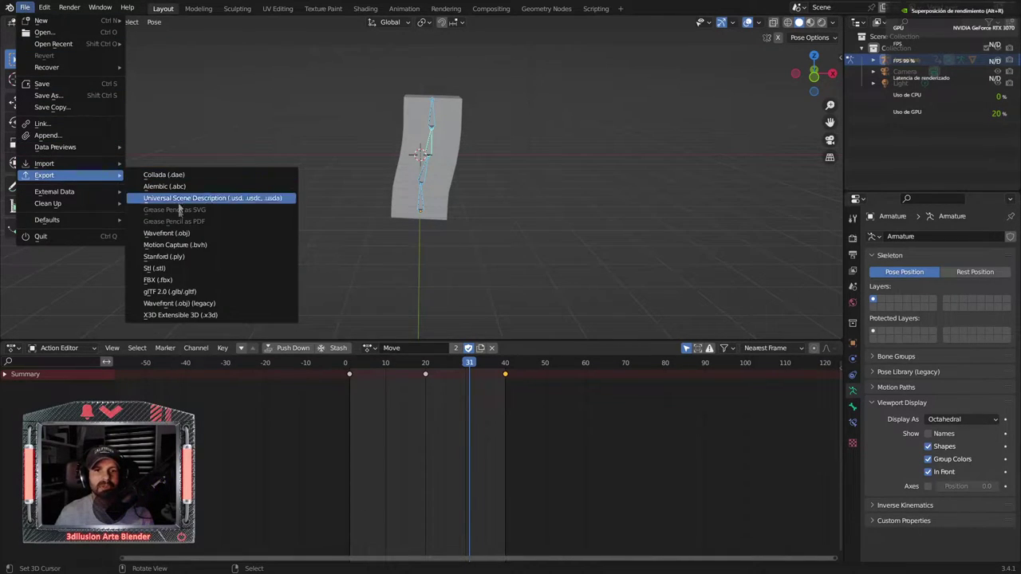
Choose FBX export and create and enter a new 'animacion' folder inside 'exportar unreal animacion'
{"action": "left_click", "coordinate": [175, 280]}
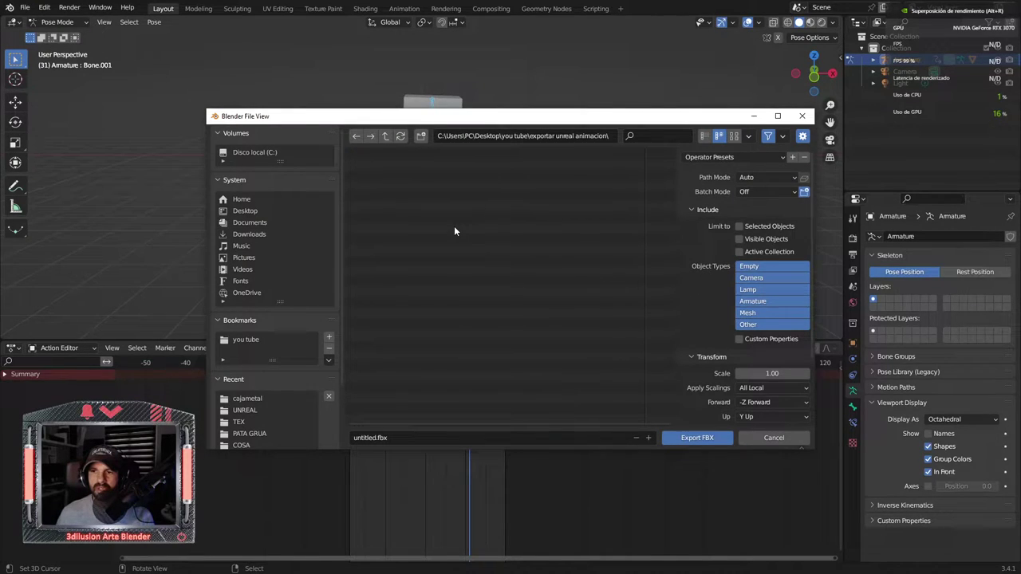
{"action": "left_click", "coordinate": [420, 136]}
{"action": "type", "text": "animacion"}
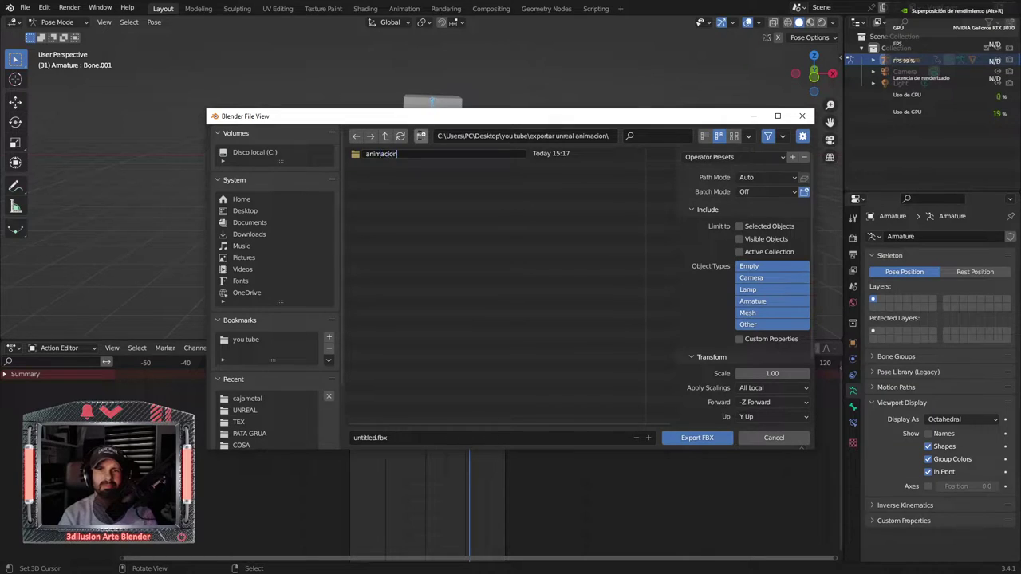
{"action": "key", "text": "Return"}
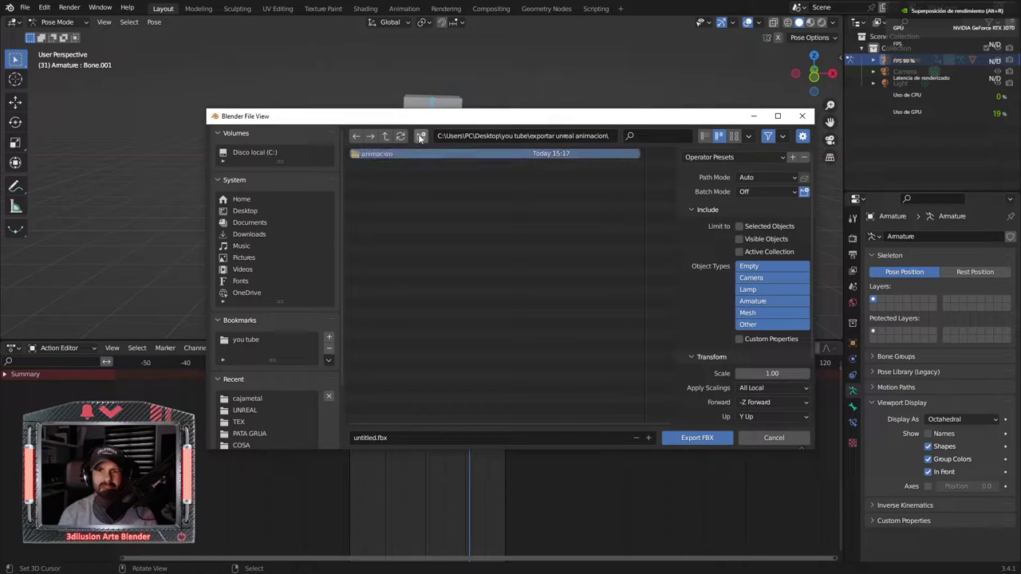
{"action": "key", "text": "Return"}
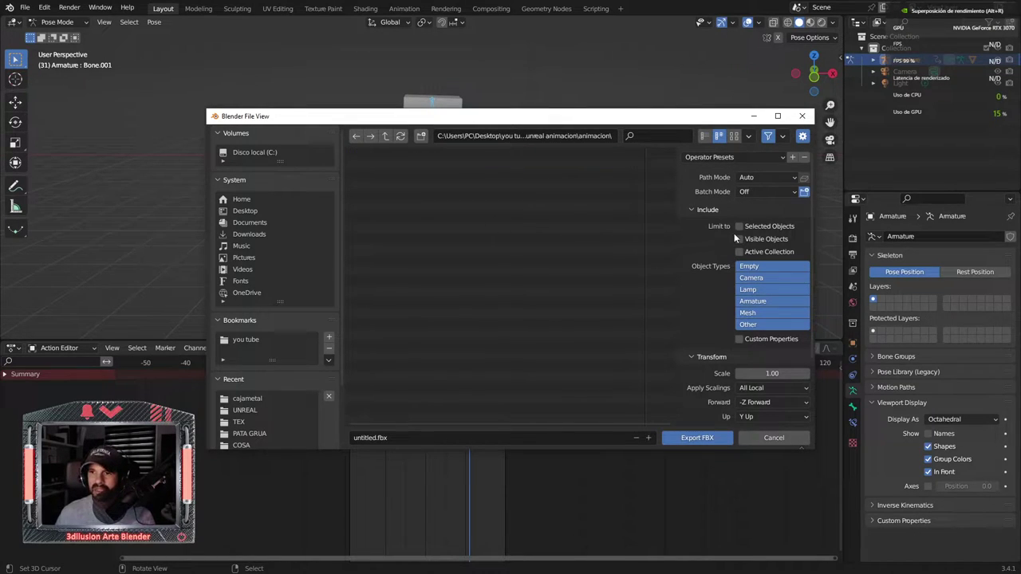
{"action": "mouse_move", "coordinate": [595, 117]}
{"action": "left_mouse_down"}
{"action": "mouse_move", "coordinate": [322, 176]}
{"action": "mouse_move", "coordinate": [341, 98]}
{"action": "mouse_move", "coordinate": [427, 81]}
{"action": "left_mouse_up"}
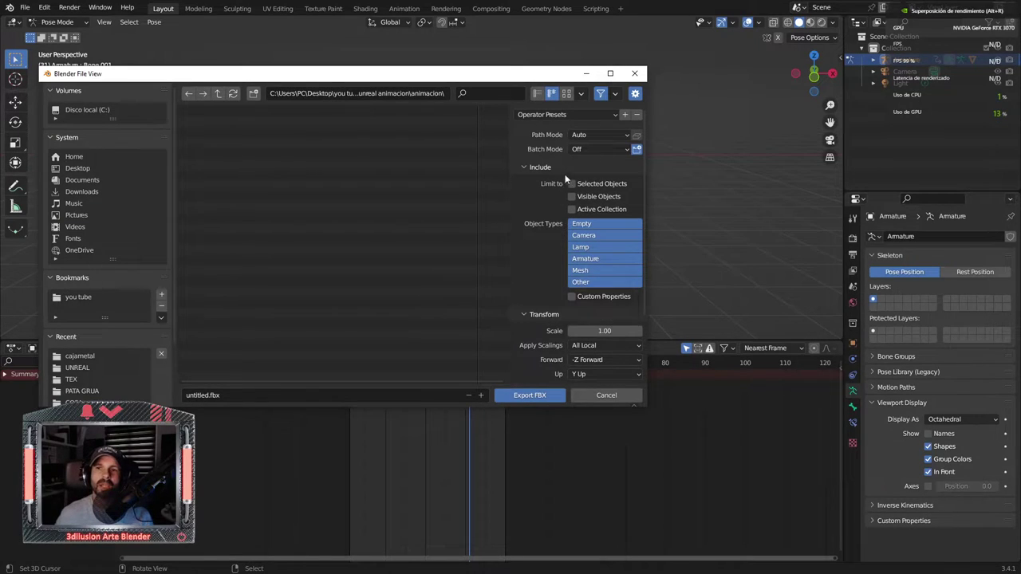
{"action": "mouse_move", "coordinate": [531, 77]}
{"action": "left_mouse_down"}
{"action": "mouse_move", "coordinate": [495, 217]}
{"action": "mouse_move", "coordinate": [614, 69]}
{"action": "left_mouse_up"}
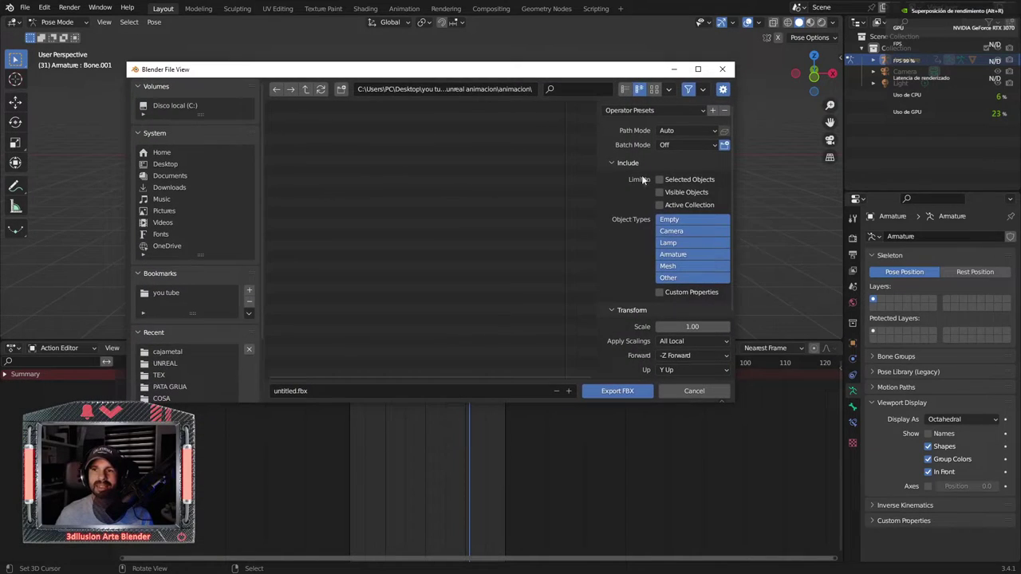
Limit the FBX object types to Armature and Mesh and turn on Triangulate Faces
{"action": "left_click", "coordinate": [668, 255]}
{"action": "left_click", "coordinate": [668, 264], "text": "shift"}
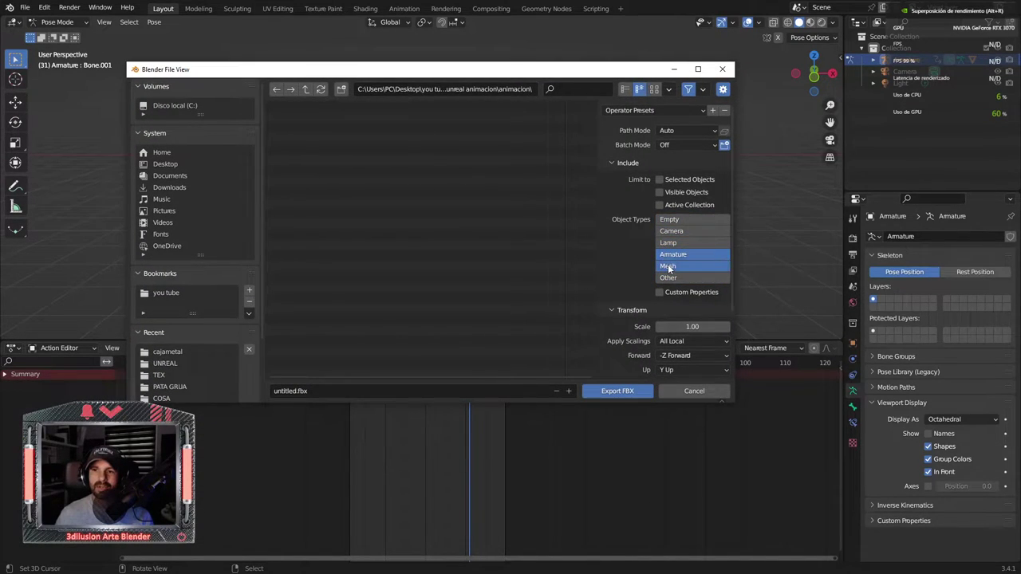
{"action": "scroll", "coordinate": [669, 271], "scroll_direction": "down", "scroll_amount": 2}
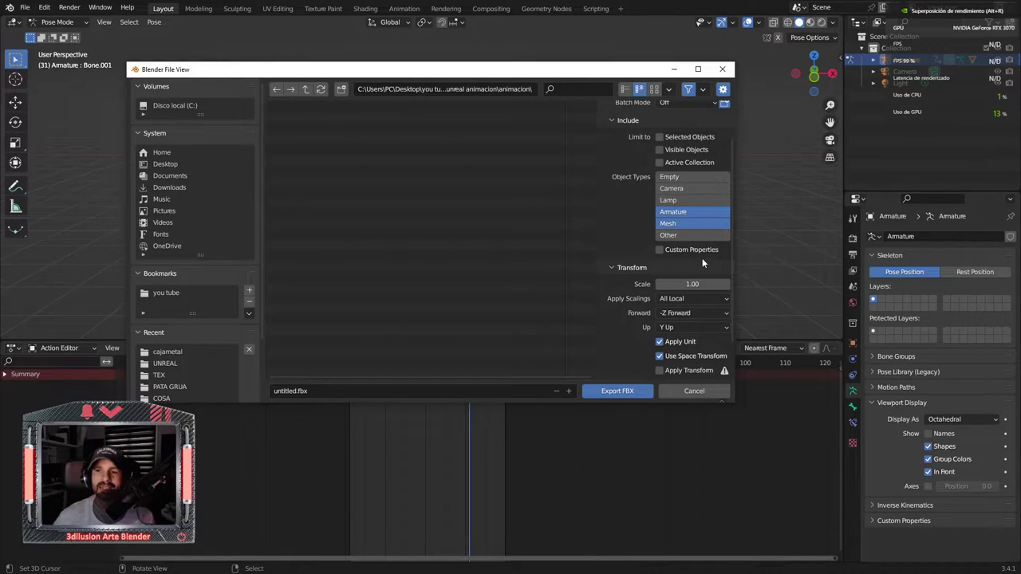
{"action": "scroll", "coordinate": [694, 303], "scroll_direction": "down", "scroll_amount": 2}
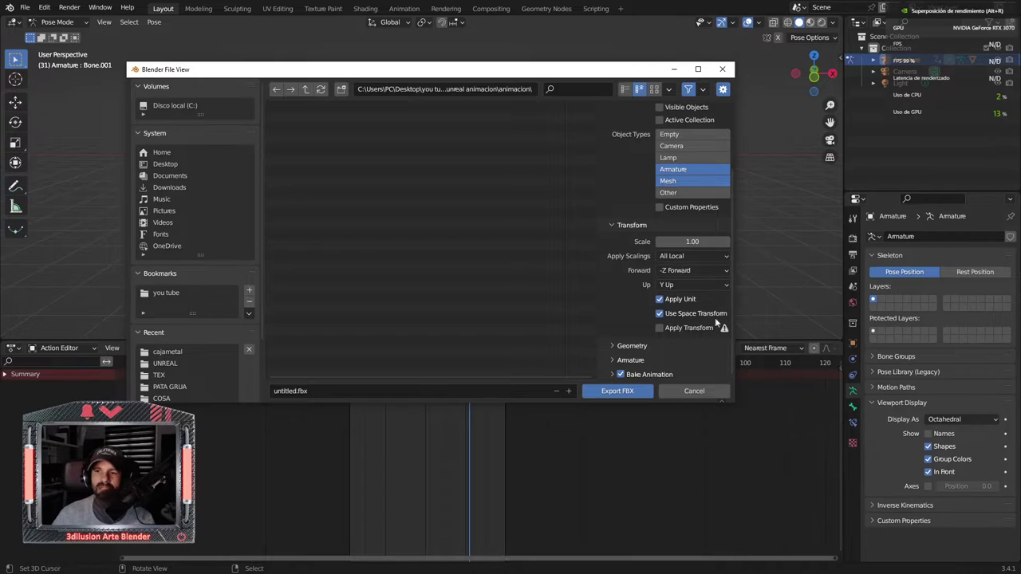
{"action": "left_click", "coordinate": [625, 345]}
{"action": "scroll", "coordinate": [625, 348], "scroll_direction": "down", "scroll_amount": 5}
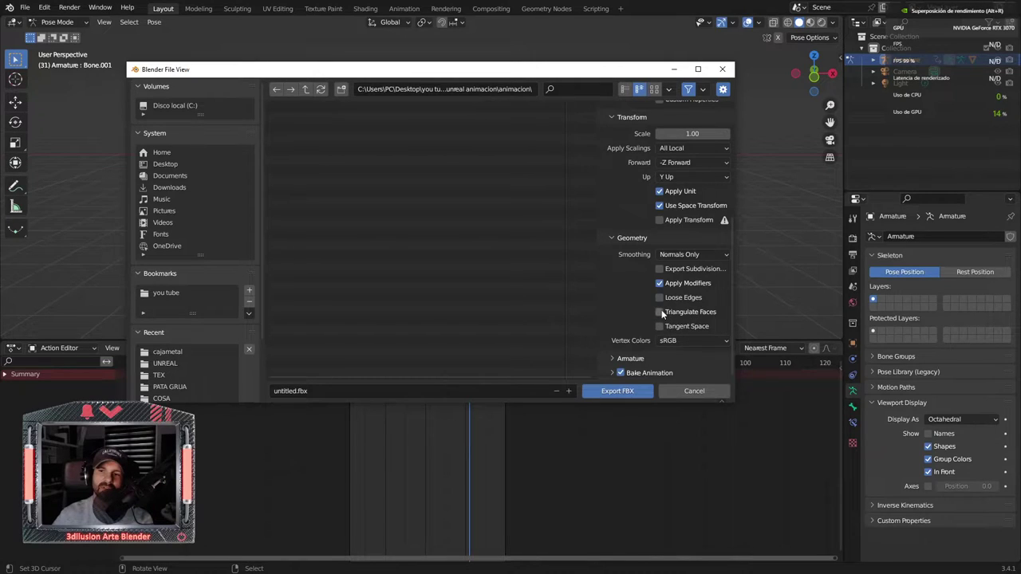
{"action": "mouse_move", "coordinate": [660, 312]}
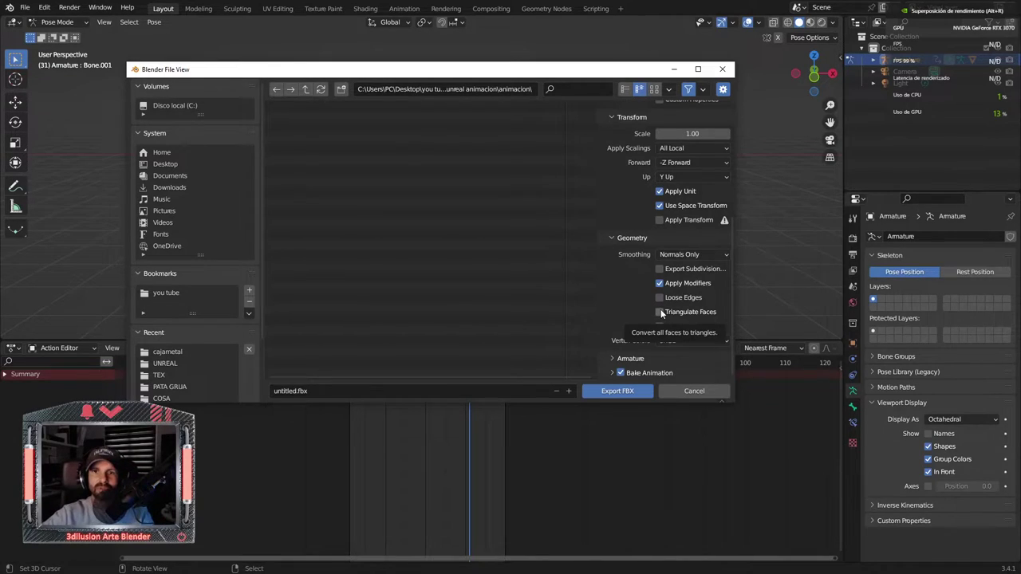
{"action": "left_click", "coordinate": [659, 312]}
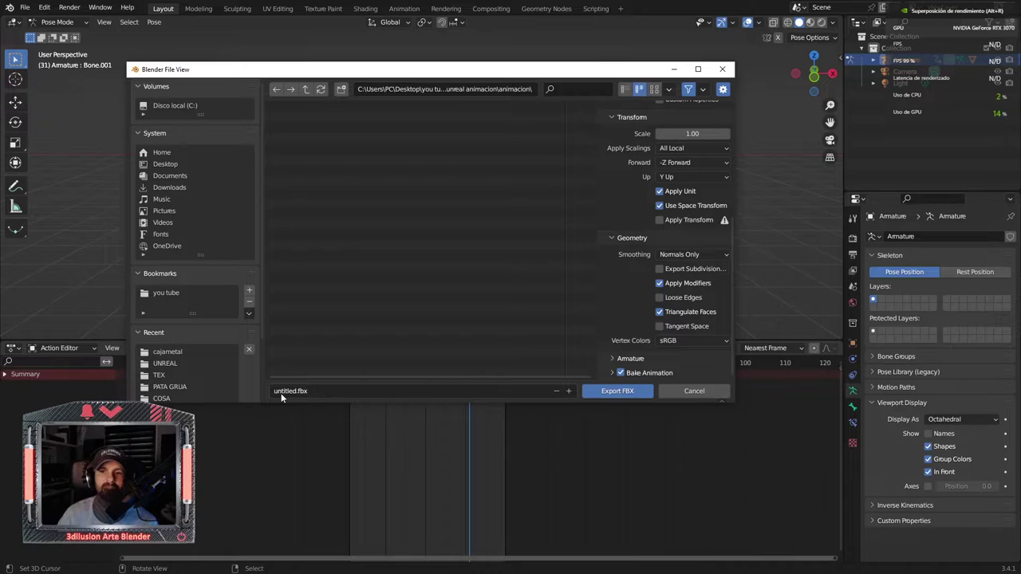
Keep Bake Animation checked in the FBX settings and export the file
{"action": "left_click", "coordinate": [619, 360]}
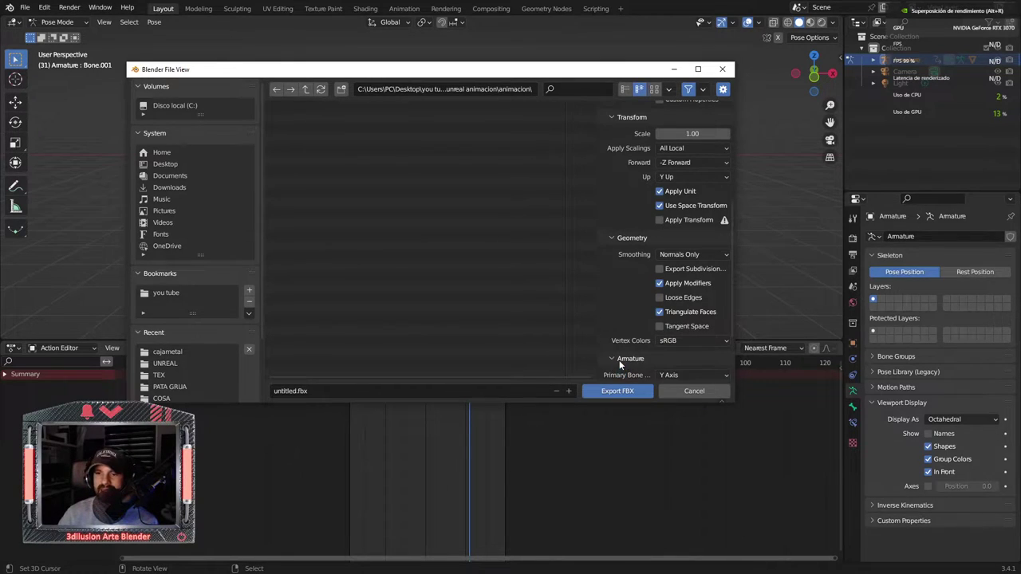
{"action": "scroll", "coordinate": [619, 360], "scroll_direction": "down", "scroll_amount": 3}
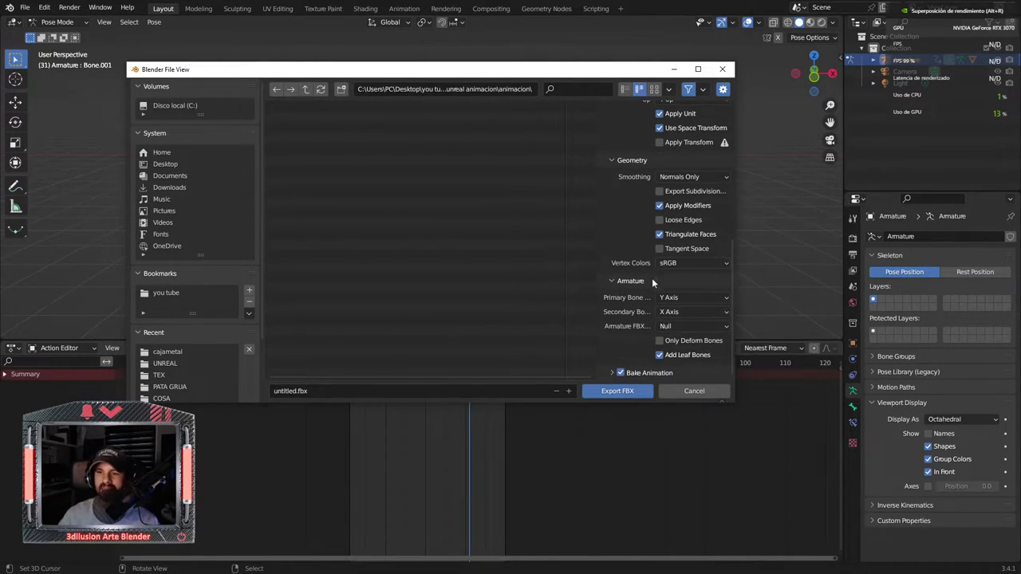
{"action": "left_click", "coordinate": [613, 373]}
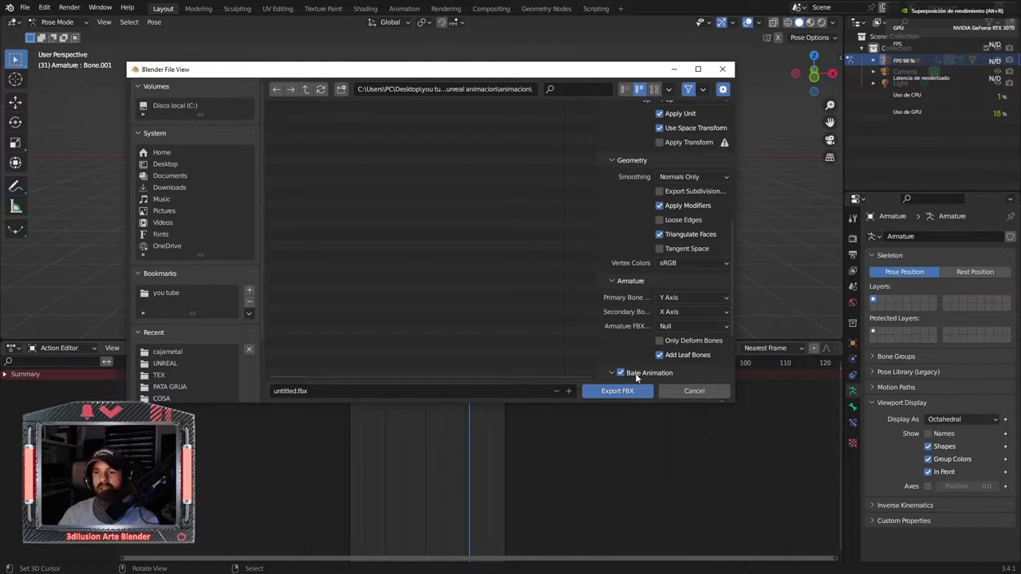
{"action": "left_click", "coordinate": [613, 280]}
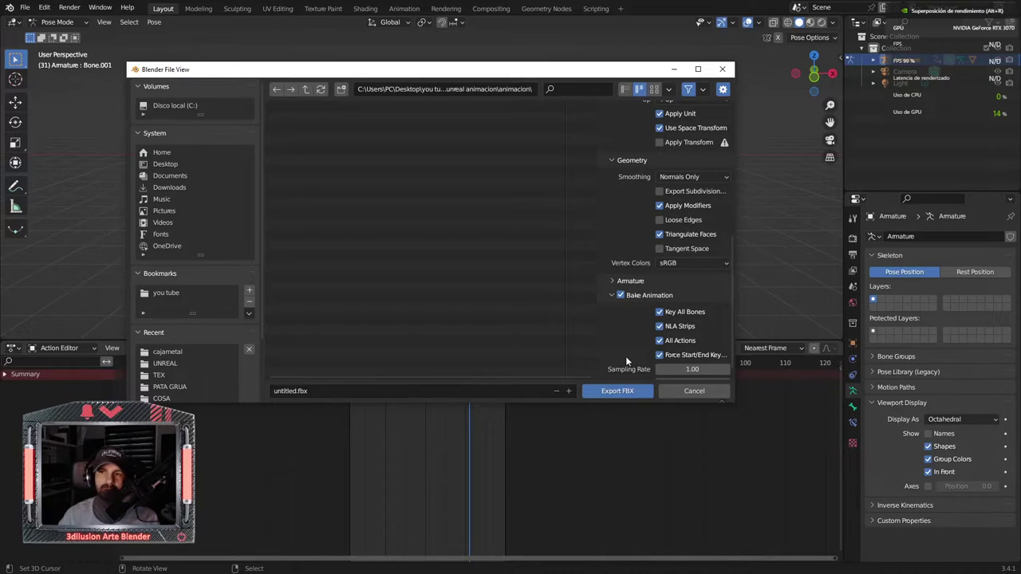
{"action": "left_click", "coordinate": [614, 391]}
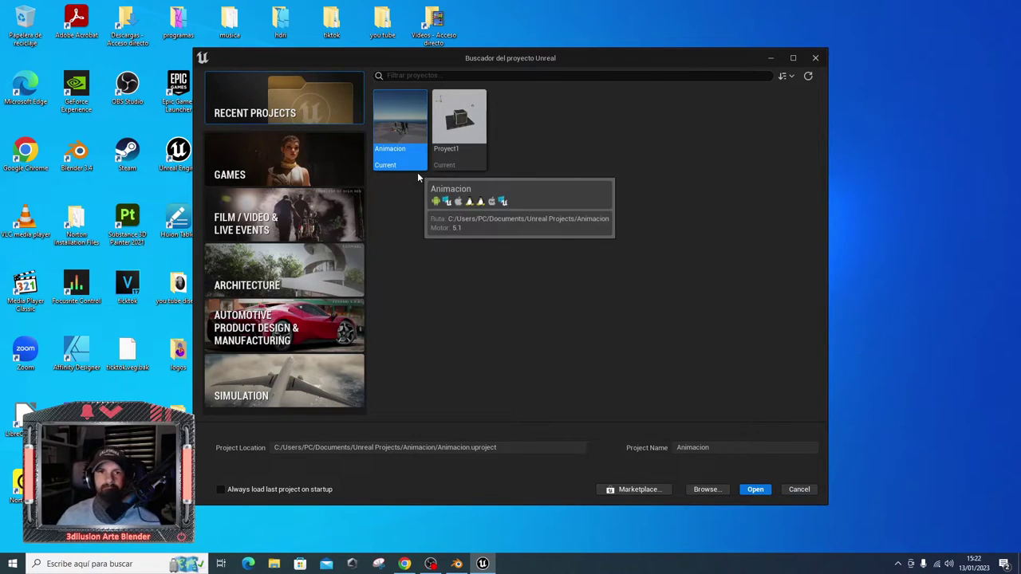
Create a Blank Film / Video & Live Events project named 'anima' with Starter Content
{"action": "left_click", "coordinate": [247, 231]}
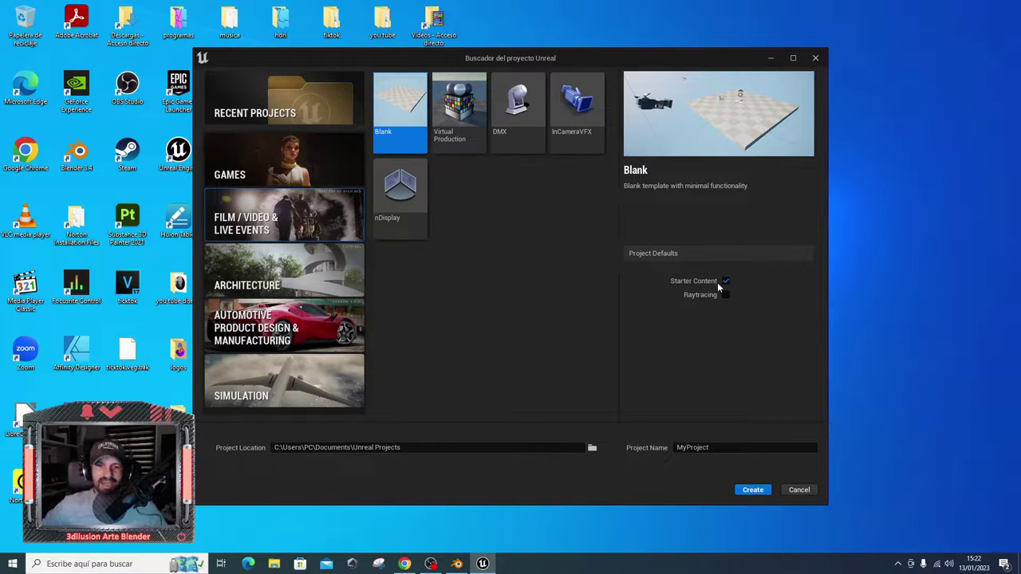
{"action": "left_click", "coordinate": [712, 446]}
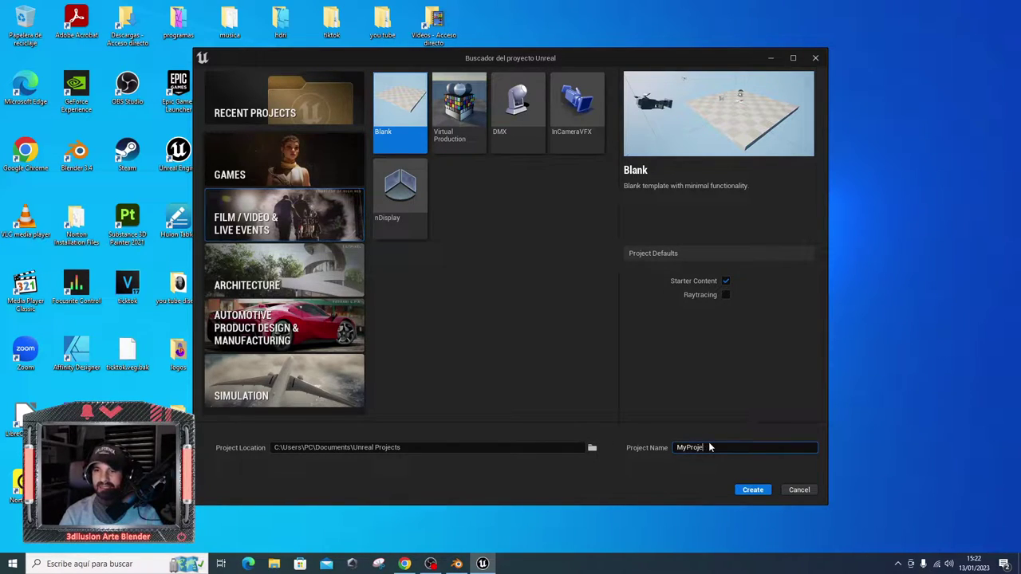
{"action": "key", "text": "BackSpace"}
{"action": "key", "text": "BackSpace"}
{"action": "key", "text": "BackSpace"}
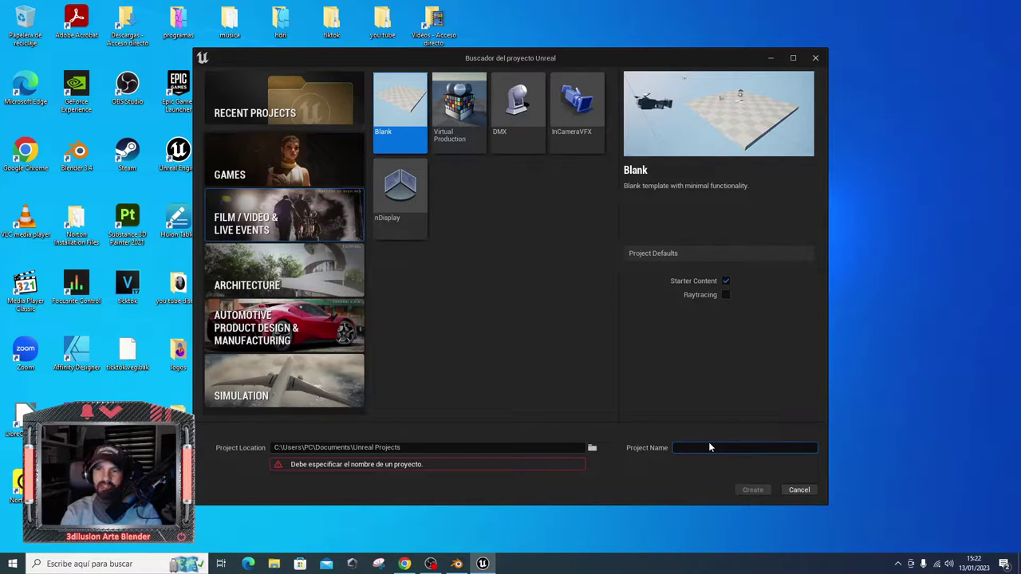
{"action": "type", "text": "an"}
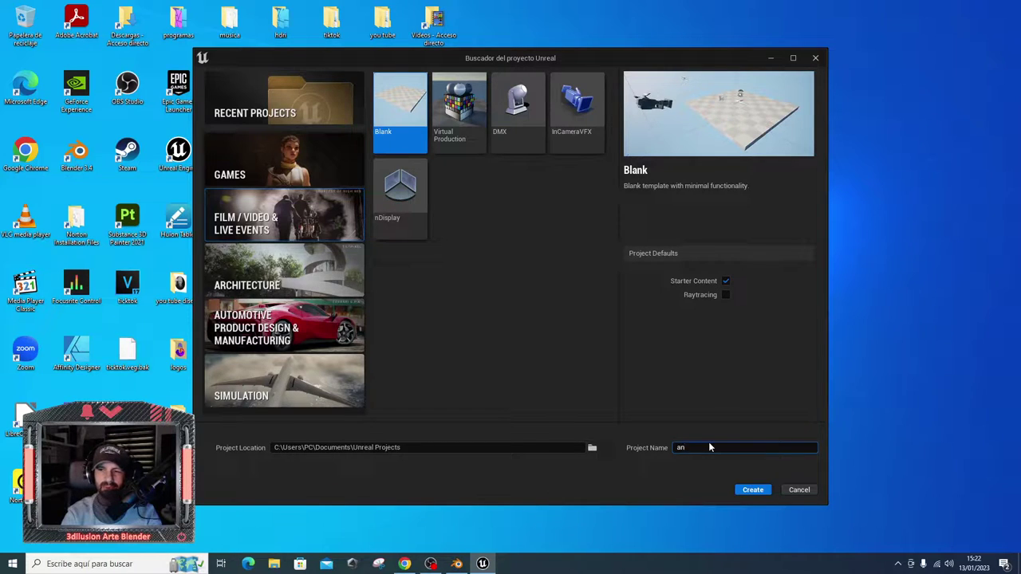
{"action": "type", "text": "ima"}
{"action": "left_click", "coordinate": [738, 493]}
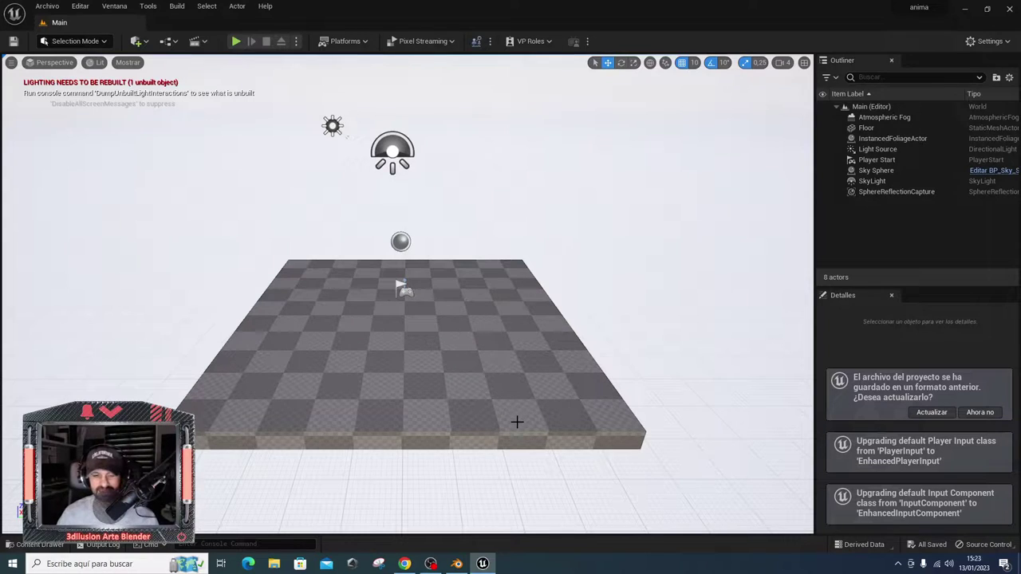
Select the Floor, open the Content Drawer on the Content folder, and right-click its empty area
{"action": "mouse_move", "coordinate": [373, 328]}
{"action": "left_mouse_down", "text": "alt"}
{"action": "mouse_move", "coordinate": [430, 319]}
{"action": "mouse_move", "coordinate": [399, 303]}
{"action": "left_mouse_up", "text": "alt"}
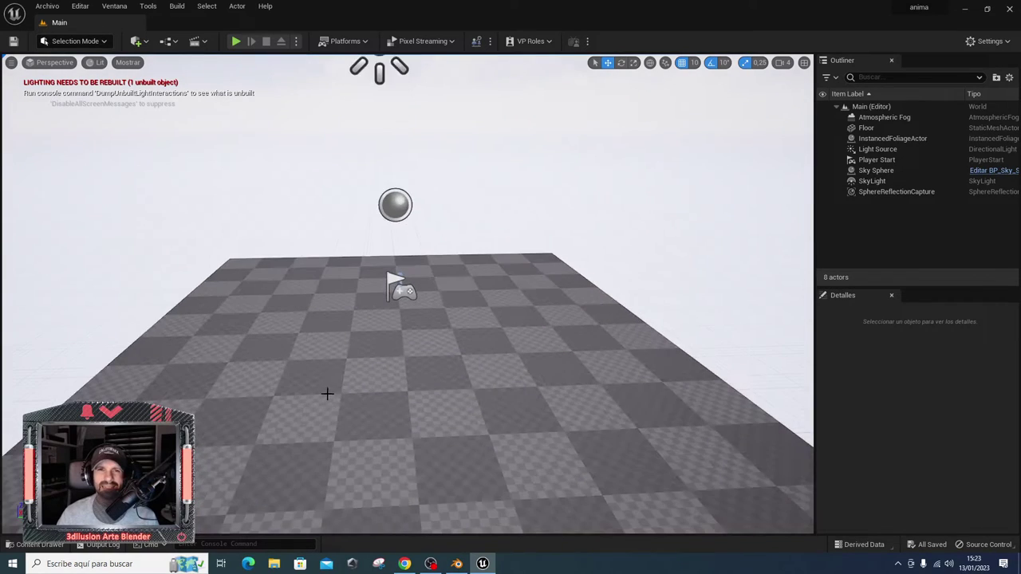
{"action": "left_click", "coordinate": [391, 353]}
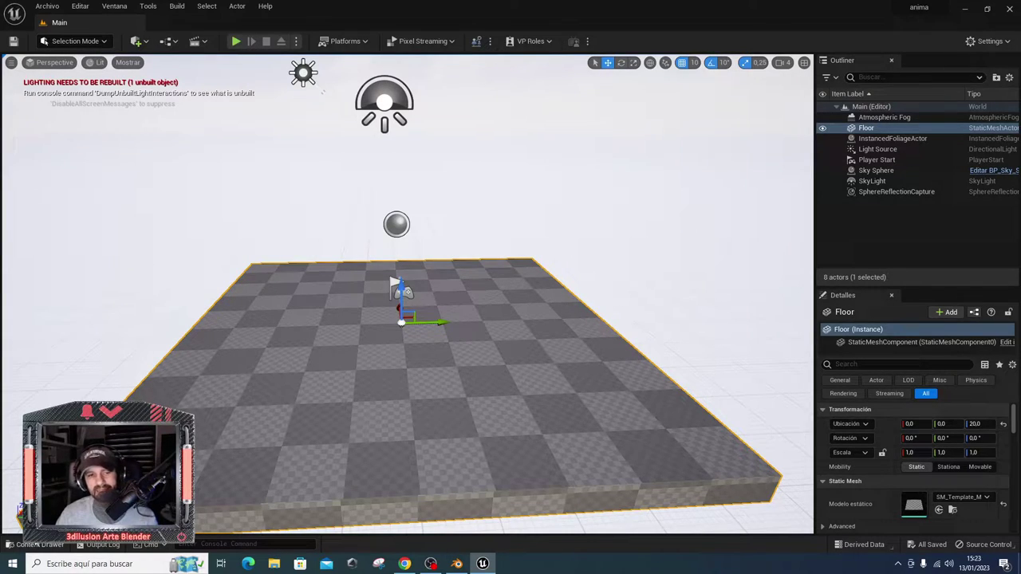
{"action": "left_click", "coordinate": [30, 545]}
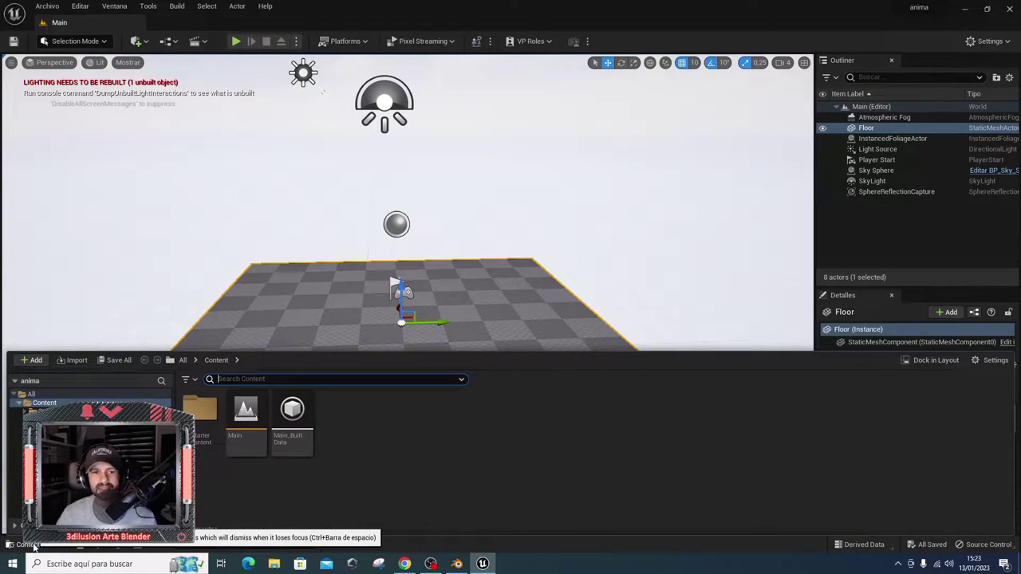
{"action": "left_click", "coordinate": [31, 545]}
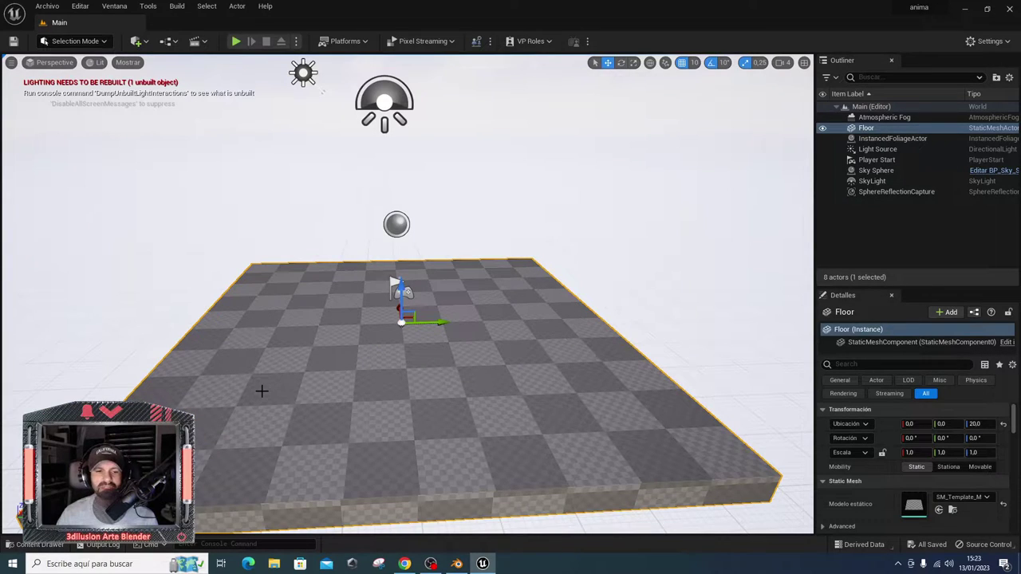
{"action": "left_click", "coordinate": [46, 544]}
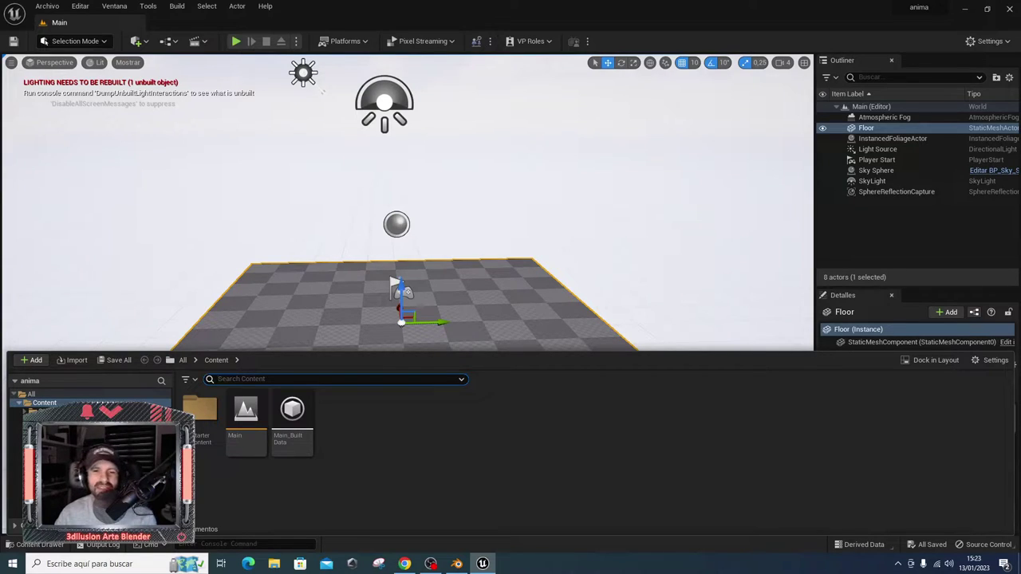
{"action": "left_click", "coordinate": [44, 402]}
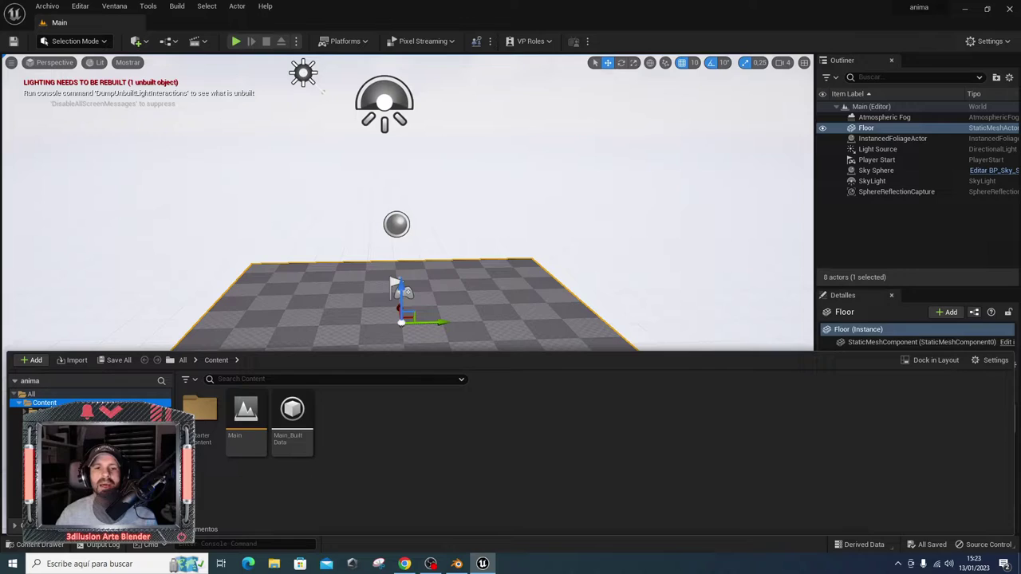
{"action": "right_click", "coordinate": [365, 409]}
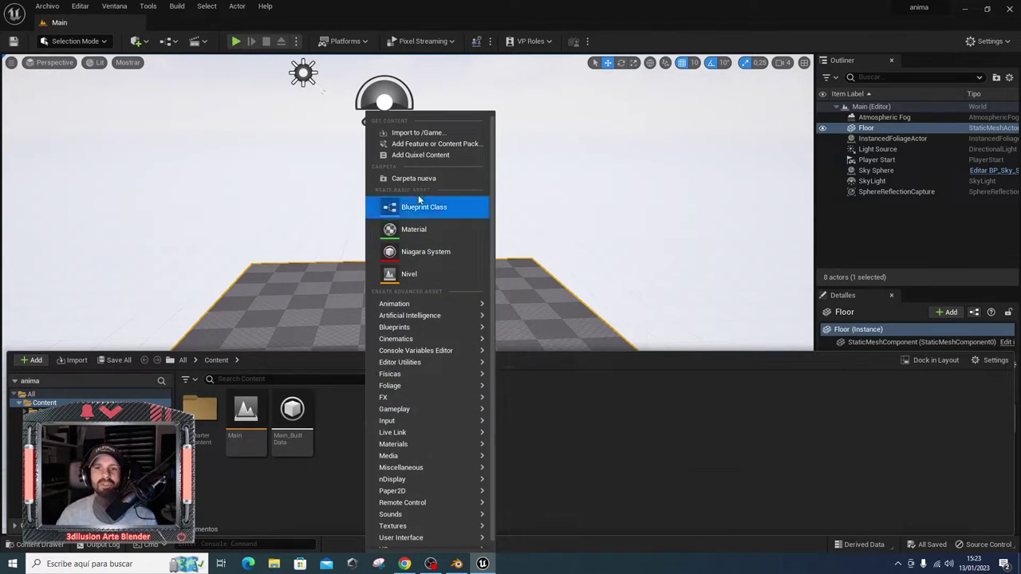
Create an 'animation' folder in Content, open it, and start importing the exported FBX from Descargas
{"action": "left_click", "coordinate": [397, 175]}
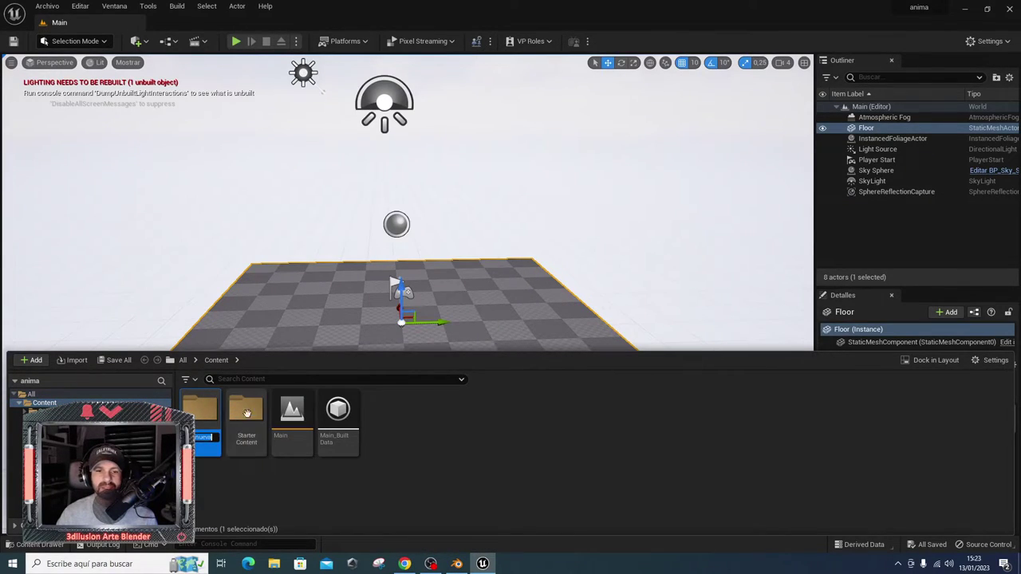
{"action": "key", "text": "BackSpace"}
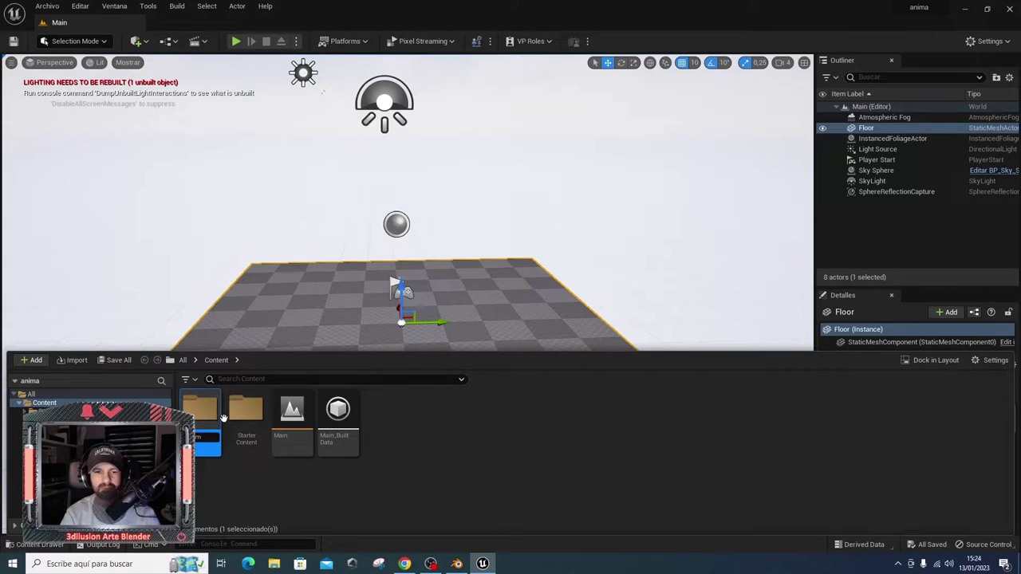
{"action": "type", "text": "ation"}
{"action": "key", "text": "Return"}
{"action": "double_click", "coordinate": [199, 411]}
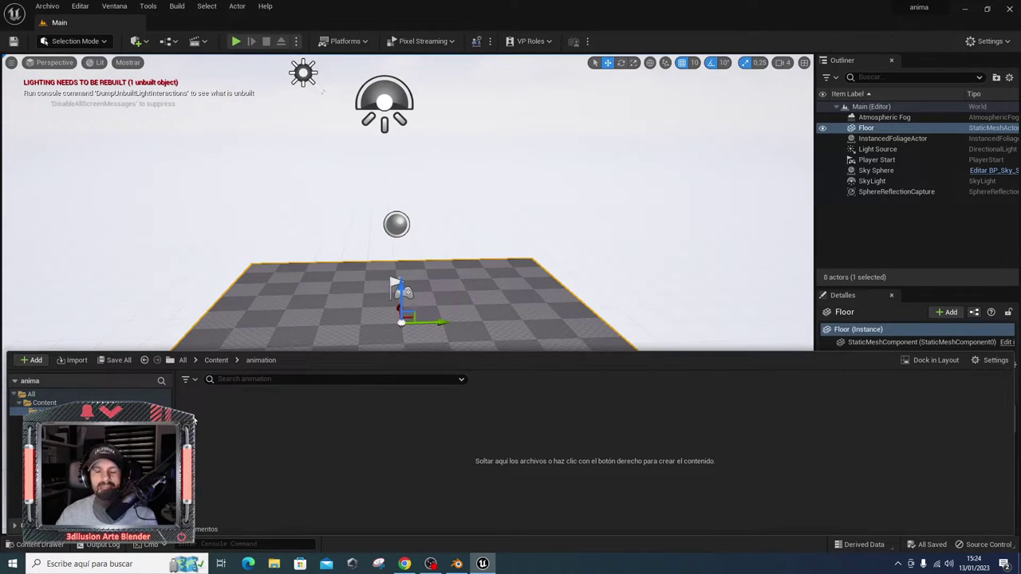
{"action": "left_click", "coordinate": [77, 362]}
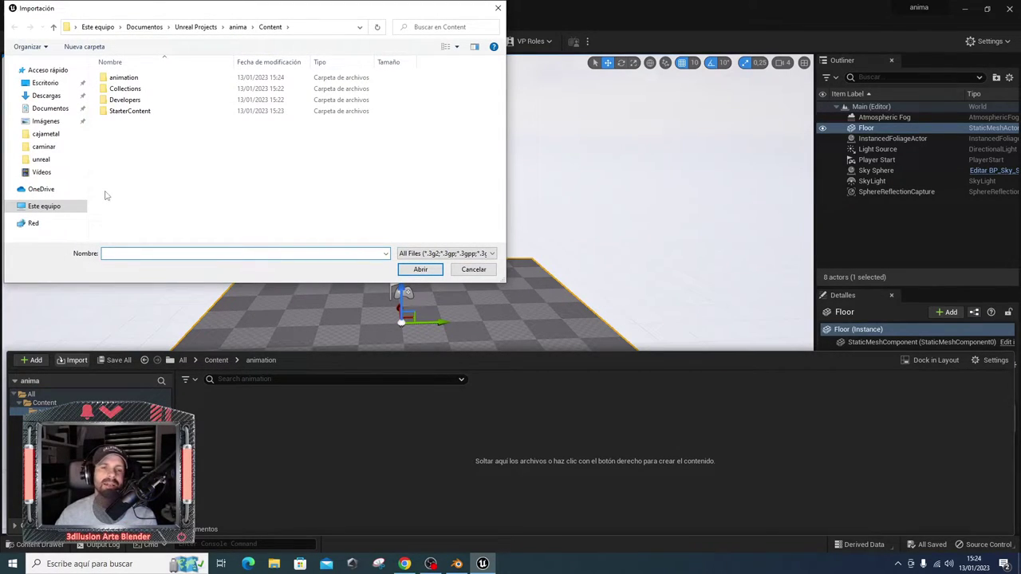
{"action": "left_click", "coordinate": [46, 96]}
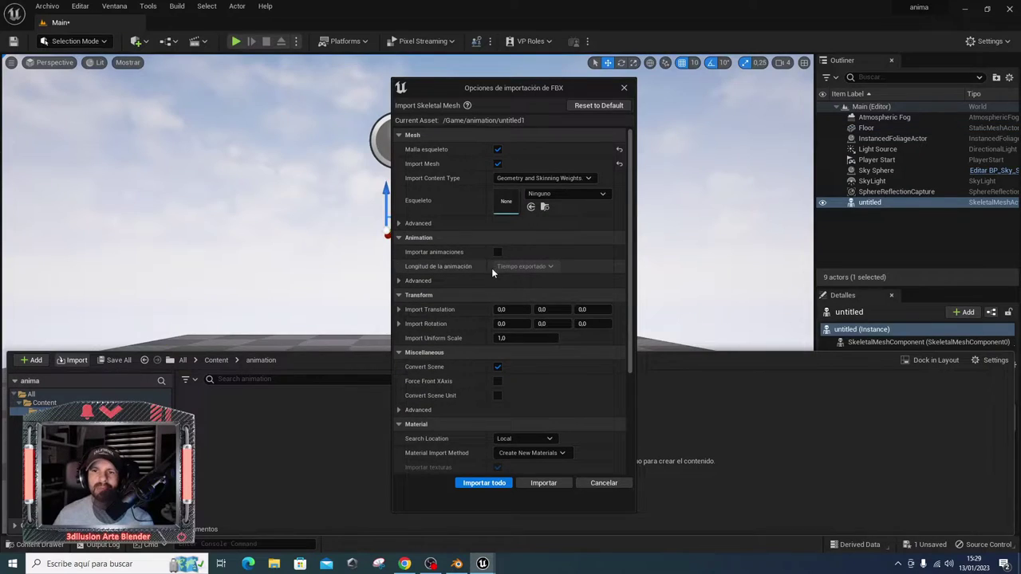
Import the untitled1 FBX with animations included, dismiss the warnings, and select the second Anim_Armature sequence
{"action": "left_click", "coordinate": [497, 253]}
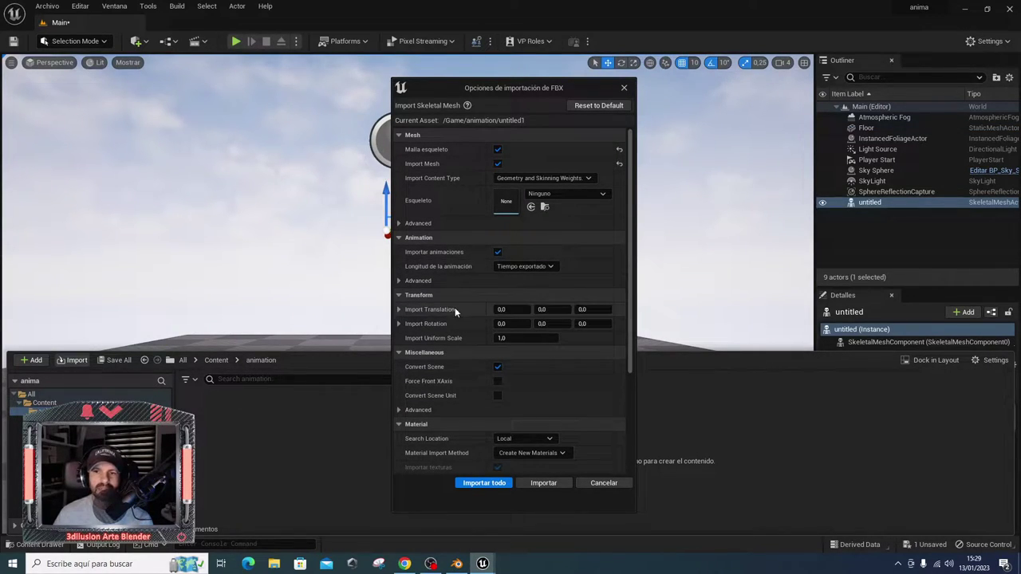
{"action": "left_click", "coordinate": [484, 483]}
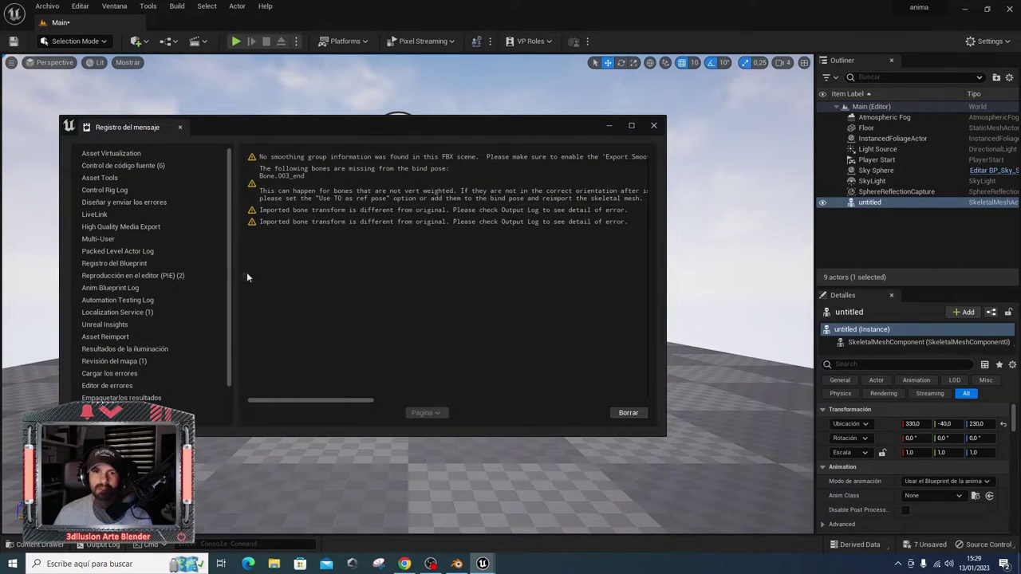
{"action": "left_click", "coordinate": [653, 126]}
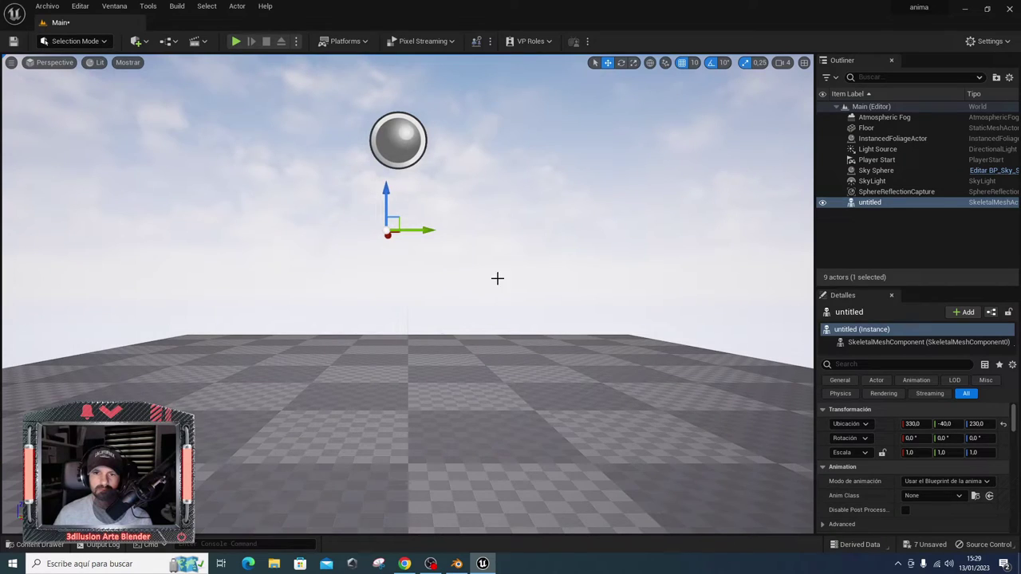
{"action": "left_click", "coordinate": [38, 544]}
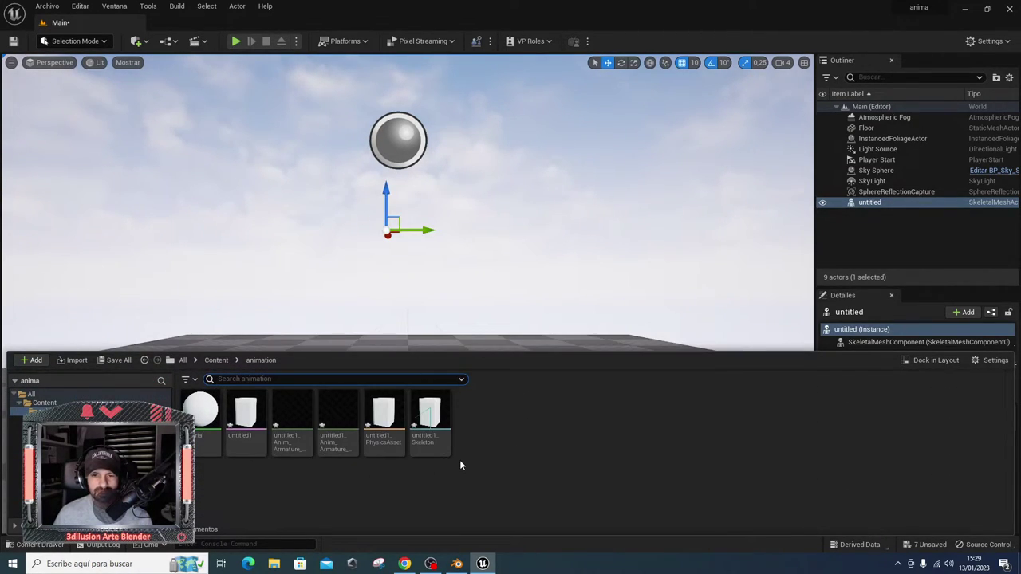
{"action": "left_click", "coordinate": [335, 431]}
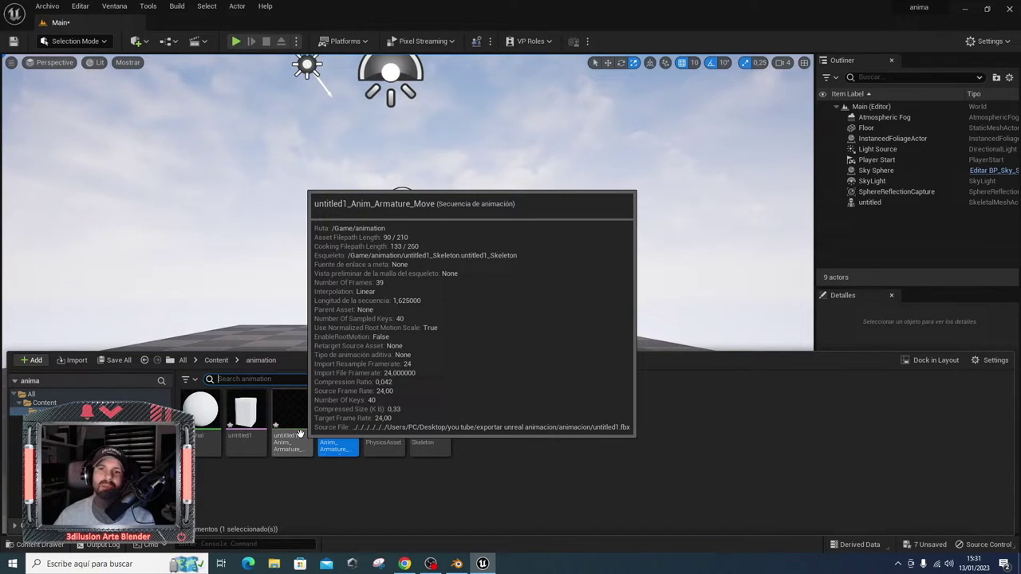
{"action": "left_click", "coordinate": [456, 564]}
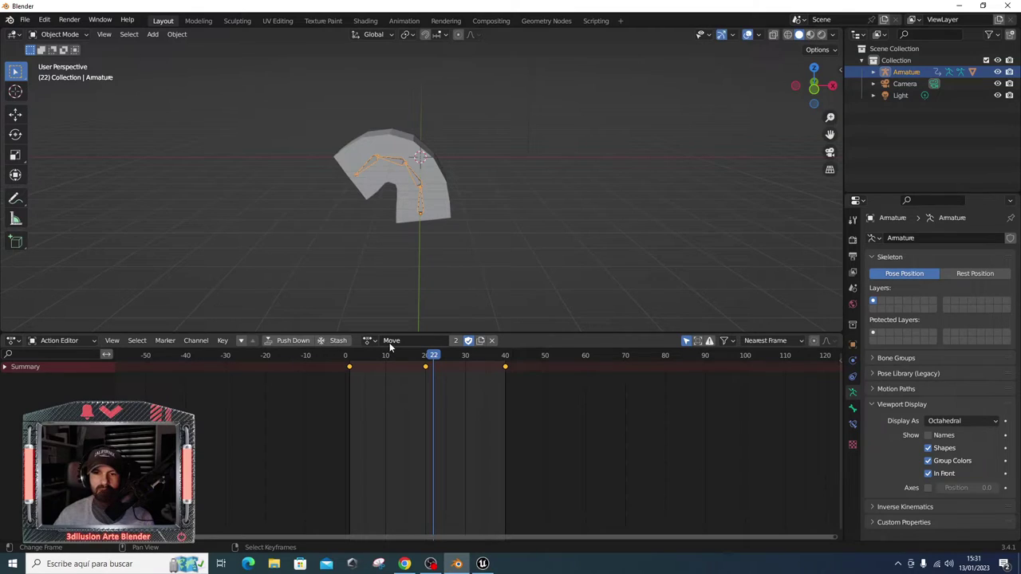
{"action": "left_click", "coordinate": [369, 340]}
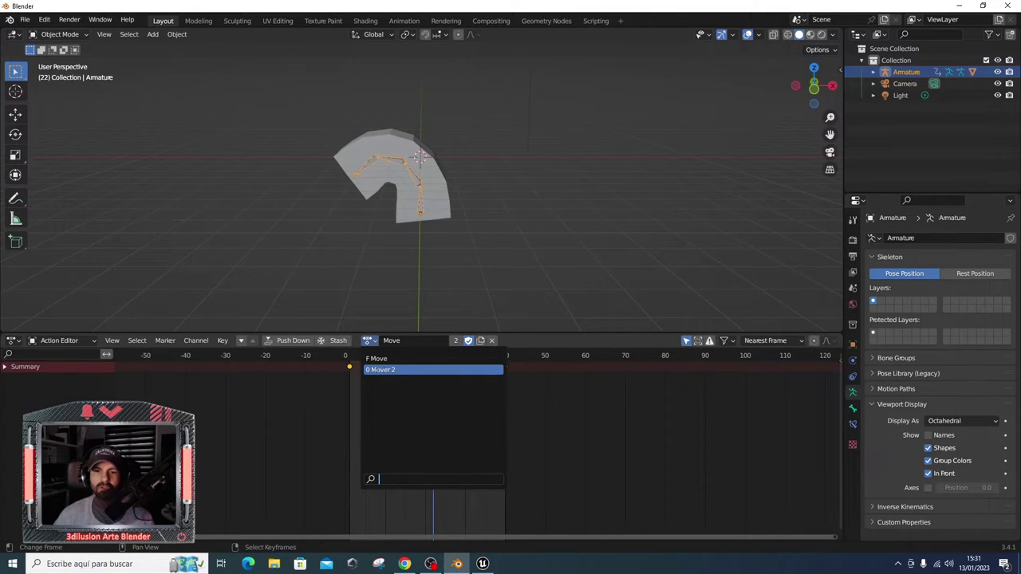
{"action": "left_click", "coordinate": [481, 564]}
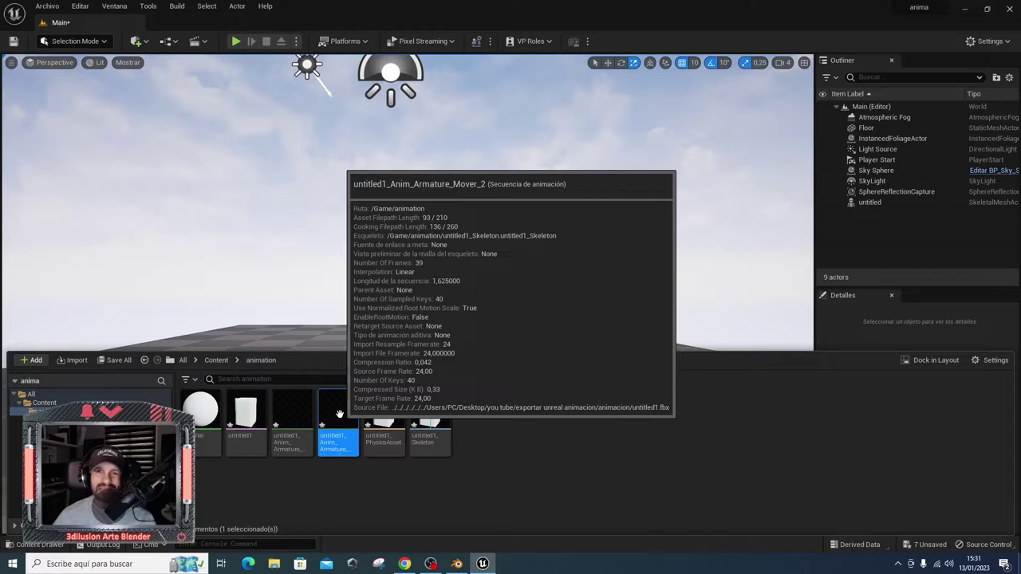
Drag the Mover_2 animation into the level and give it a locked uniform scale of 300
{"action": "left_click_drag", "start_coordinate": [339, 414], "coordinate": [468, 331]}
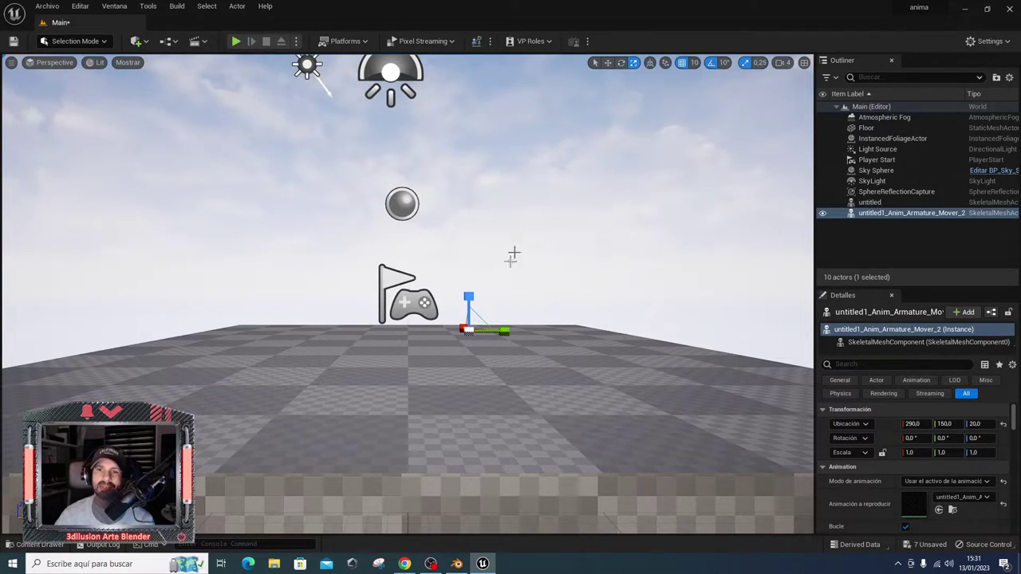
{"action": "mouse_move", "coordinate": [471, 320]}
{"action": "left_mouse_down"}
{"action": "mouse_move", "coordinate": [481, 321]}
{"action": "mouse_move", "coordinate": [461, 392]}
{"action": "left_mouse_up"}
{"action": "left_click", "coordinate": [881, 452]}
{"action": "left_click_drag", "start_coordinate": [912, 453], "coordinate": [877, 452]}
{"action": "type", "text": "00"}
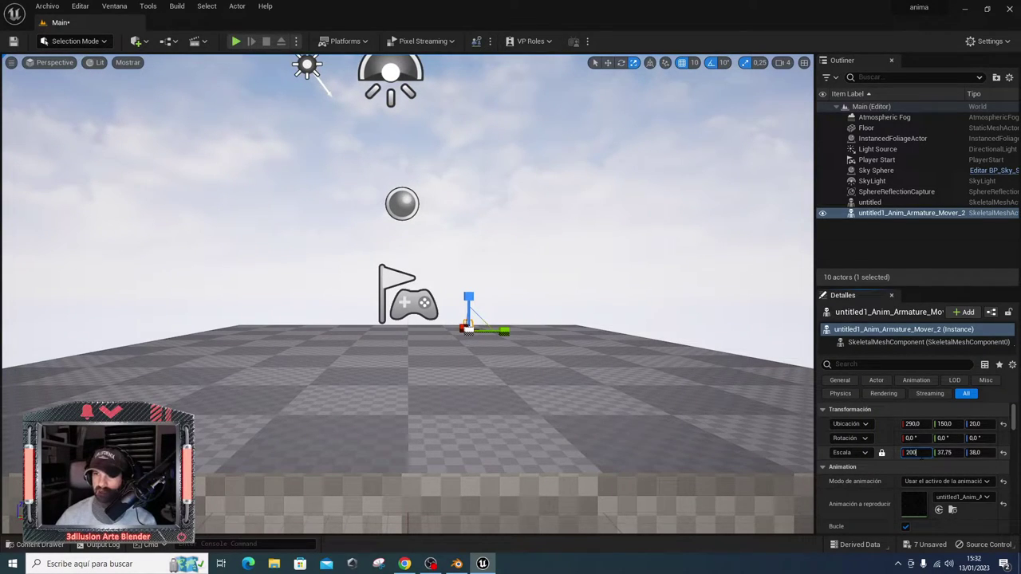
{"action": "key", "text": "Return"}
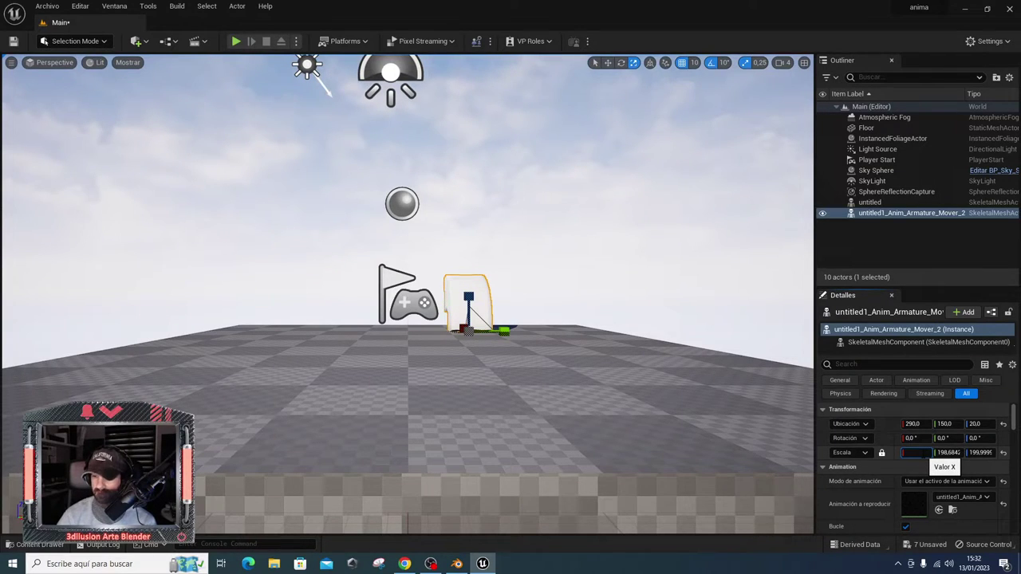
{"action": "type", "text": "300"}
{"action": "key", "text": "Return"}
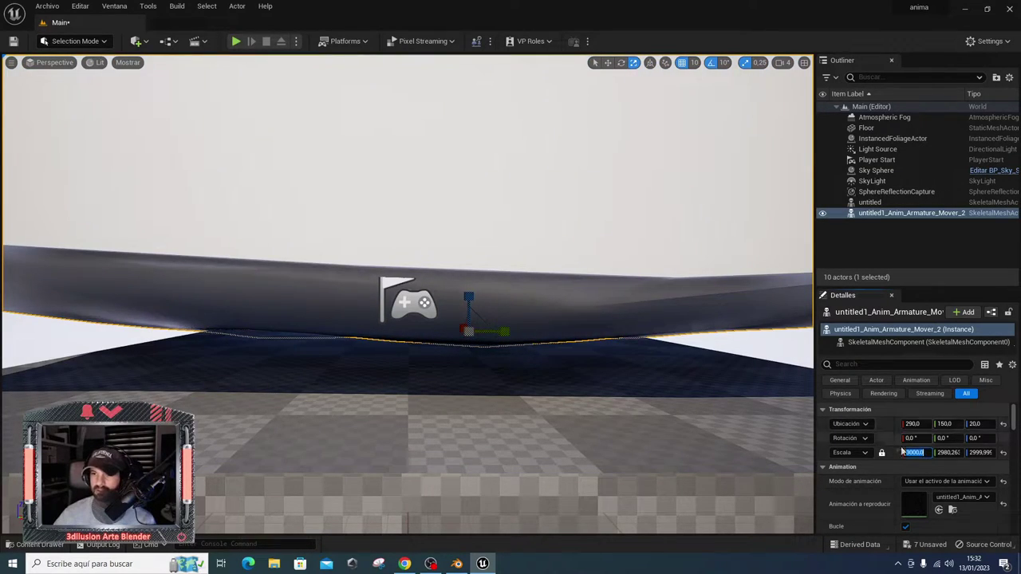
{"action": "key", "text": "ctrl+z"}
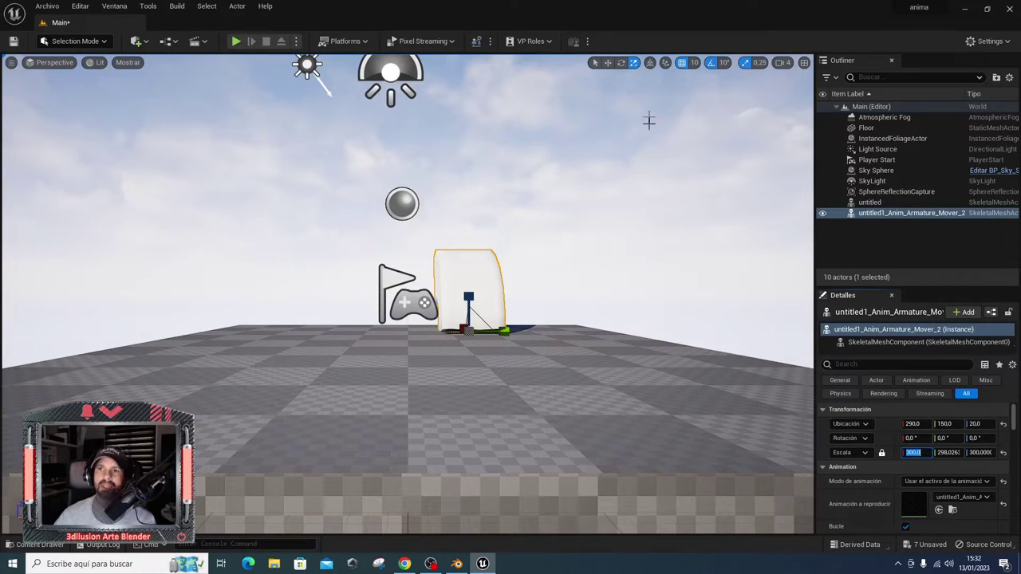
Rotate the Mover_2 actor -80° around Z and play the level
{"action": "left_click", "coordinate": [621, 62]}
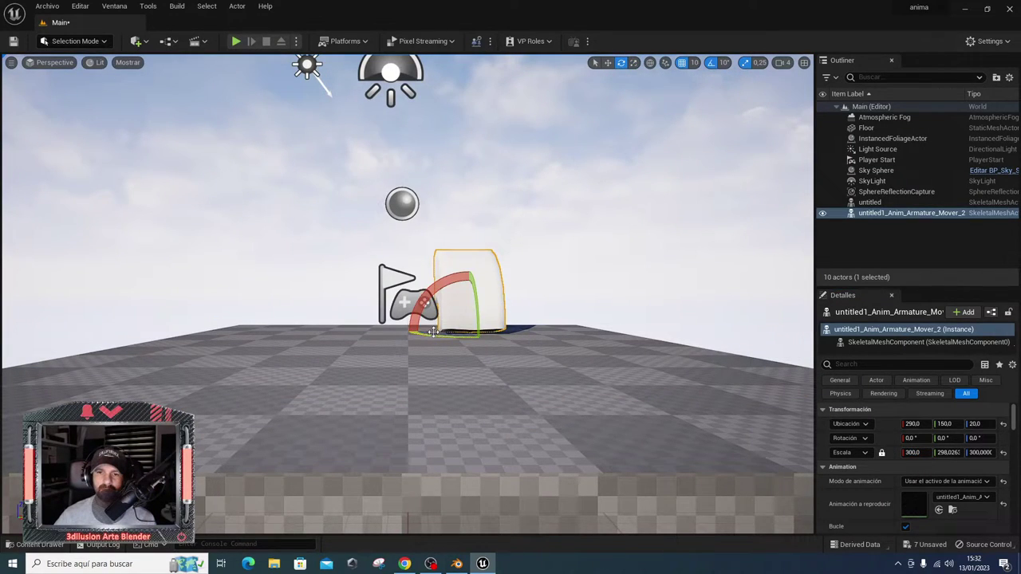
{"action": "left_click_drag", "start_coordinate": [431, 332], "coordinate": [392, 334]}
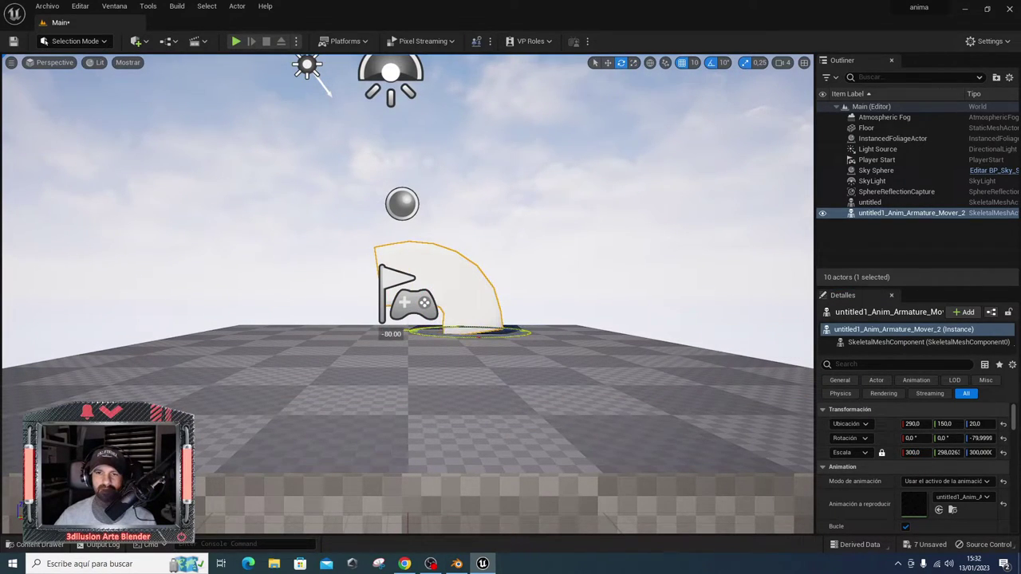
{"action": "left_click", "coordinate": [236, 40]}
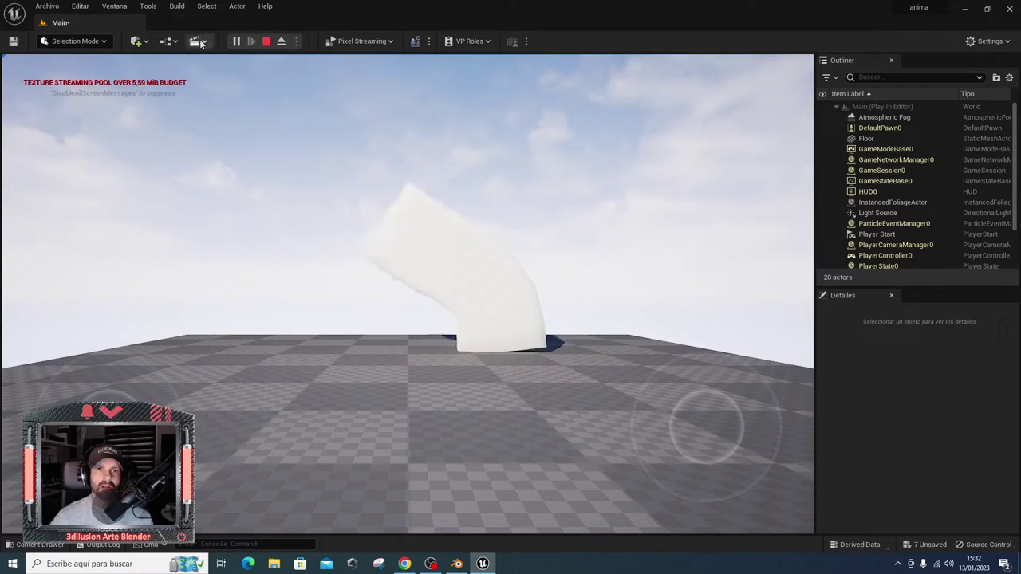
Stop Play mode and drag the Move animation from the animation folder into the level
{"action": "left_click", "coordinate": [236, 41]}
{"action": "key", "text": "Escape"}
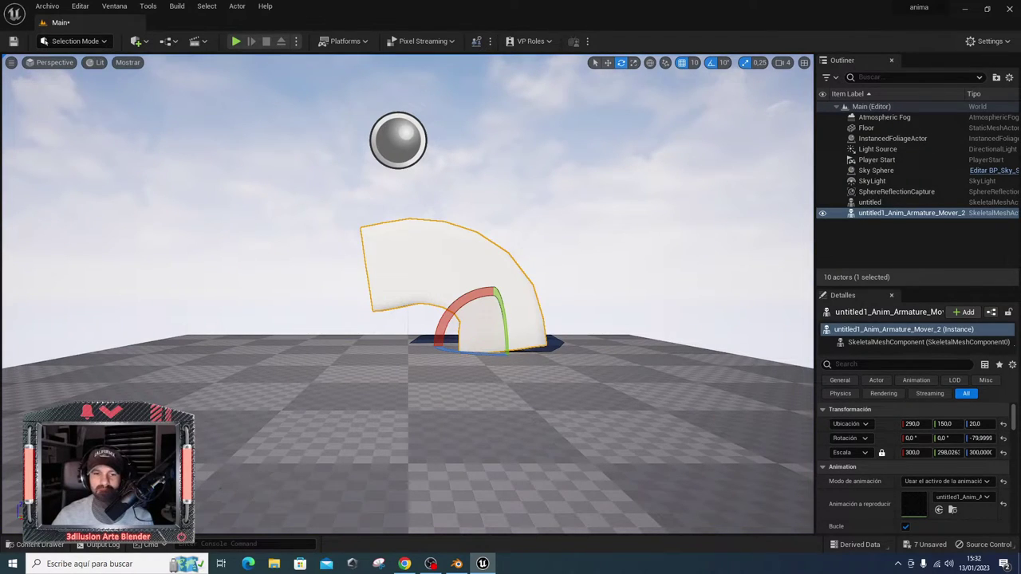
{"action": "left_click", "coordinate": [36, 544]}
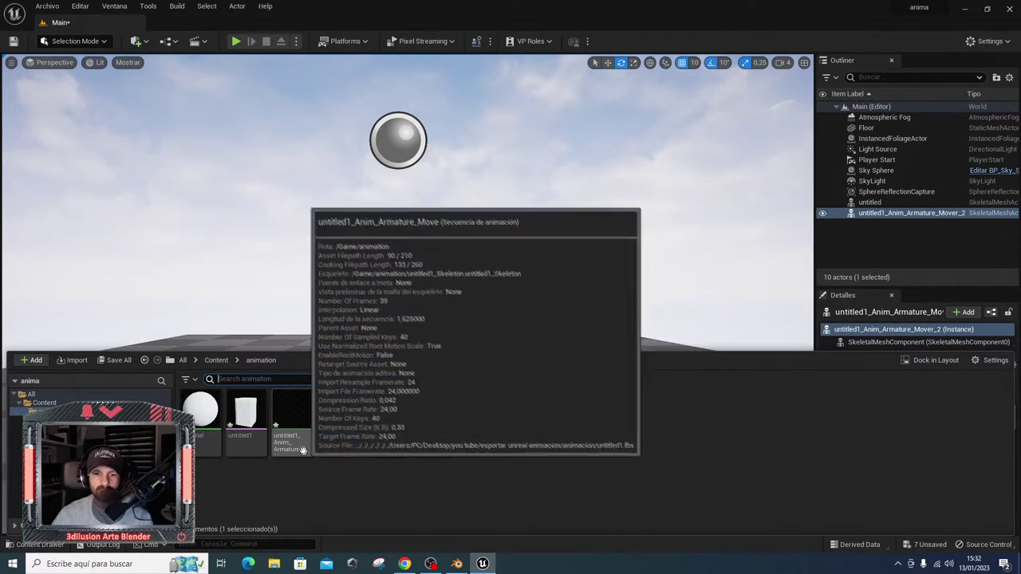
{"action": "left_click_drag", "start_coordinate": [295, 436], "coordinate": [309, 335]}
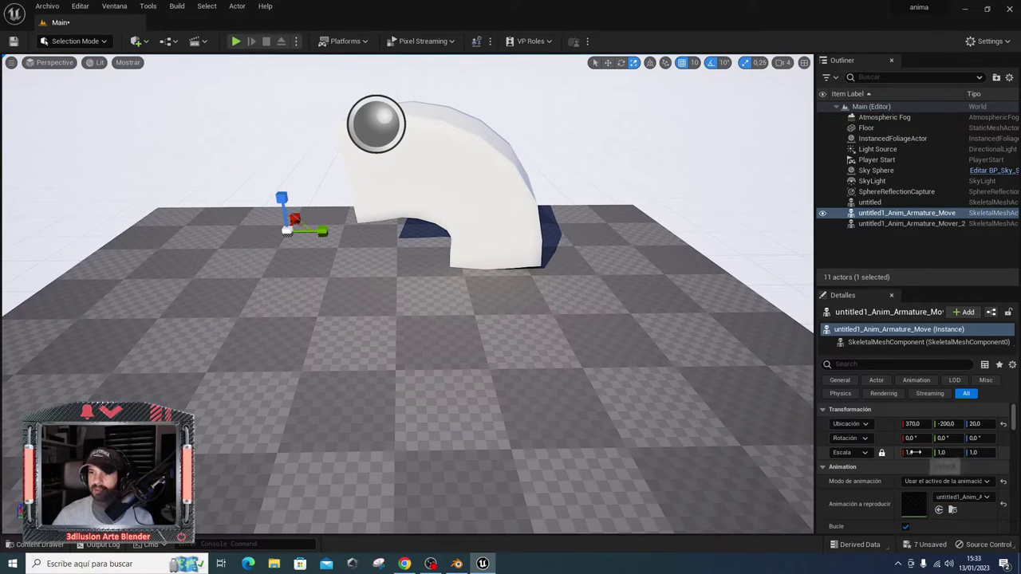
Set the Move actor's uniform scale to 300 and rotate it about 80° around Z
{"action": "type", "text": "00"}
{"action": "key", "text": "Return"}
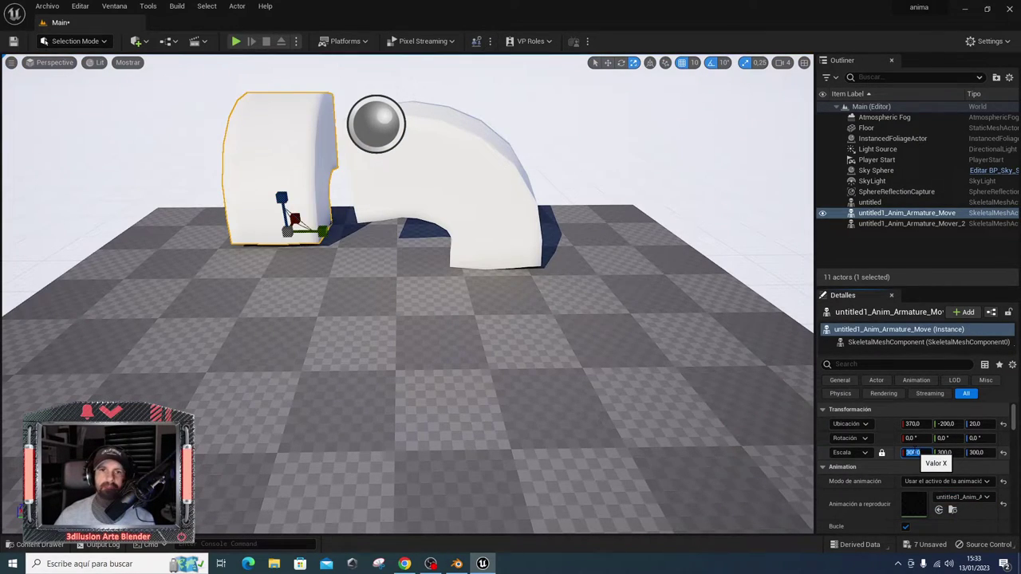
{"action": "left_click", "coordinate": [620, 63]}
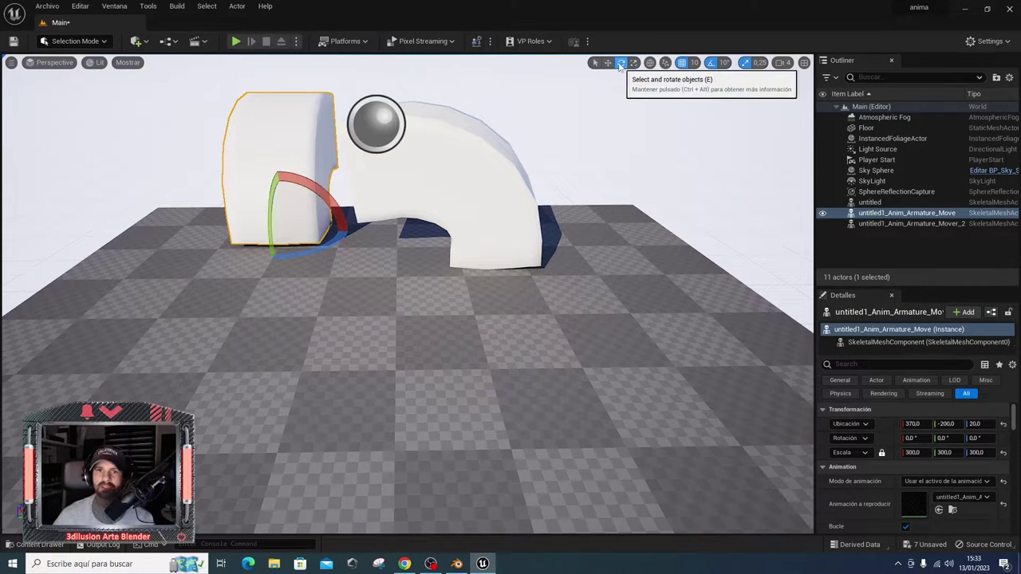
{"action": "left_click_drag", "start_coordinate": [280, 254], "coordinate": [300, 209]}
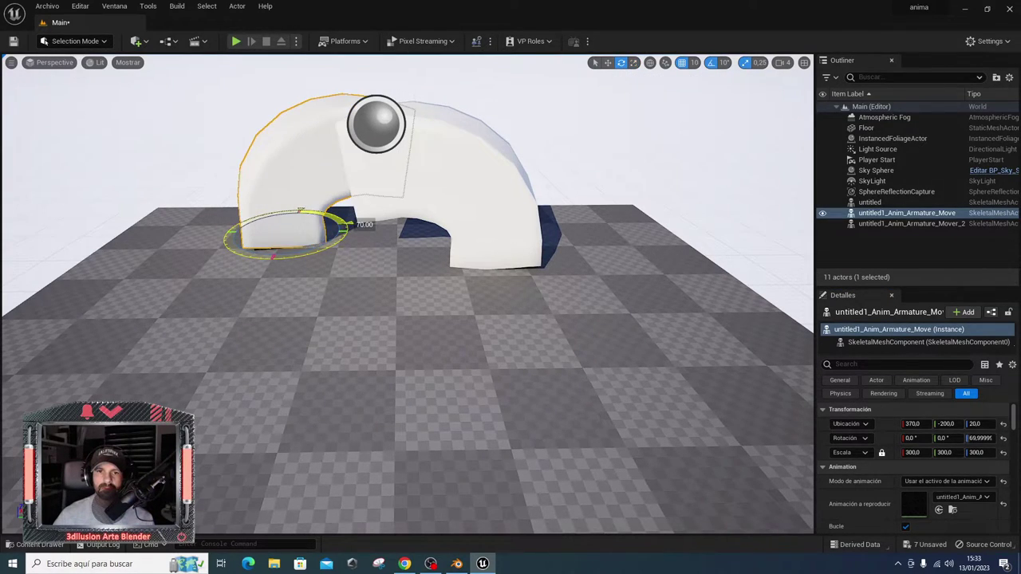
Move the Move box to Y -310 and the Mover_2 box to Y 260, then play both
{"action": "left_click_drag", "start_coordinate": [337, 263], "coordinate": [512, 314]}
{"action": "left_click_drag", "start_coordinate": [466, 351], "coordinate": [466, 346]}
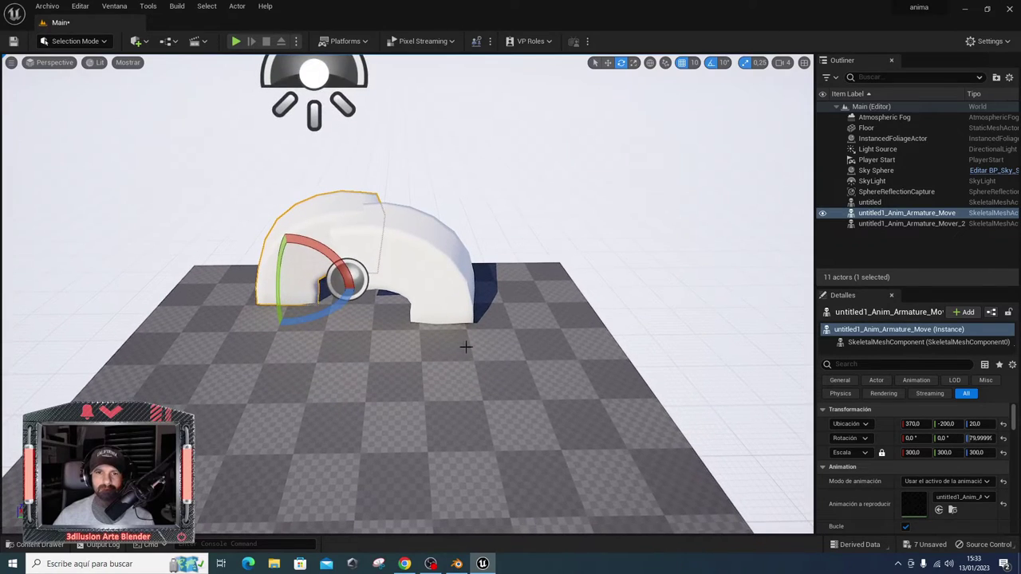
{"action": "left_click", "coordinate": [608, 63]}
{"action": "left_click_drag", "start_coordinate": [330, 291], "coordinate": [291, 292]}
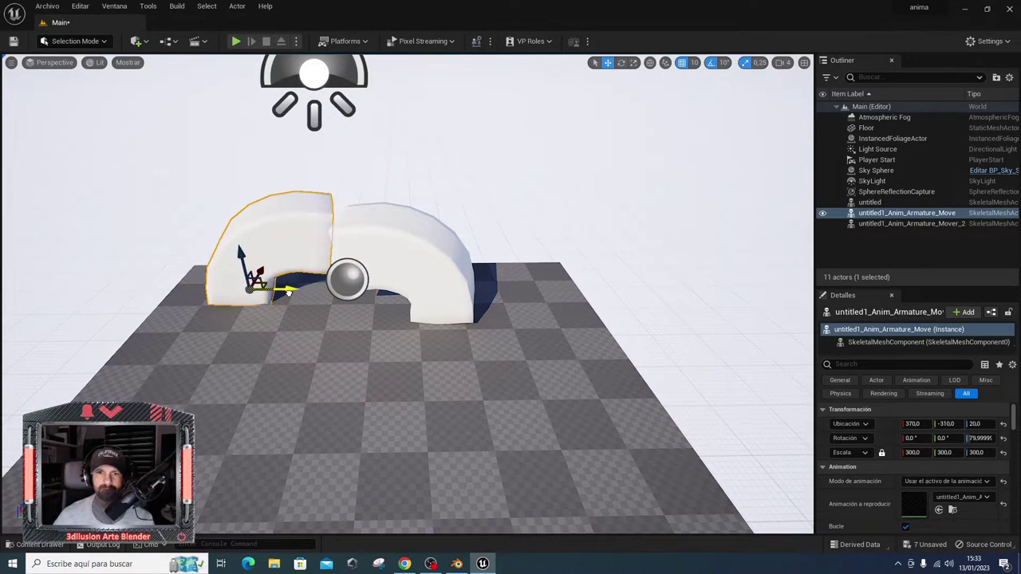
{"action": "left_click", "coordinate": [435, 273]}
{"action": "left_click_drag", "start_coordinate": [475, 305], "coordinate": [527, 303]}
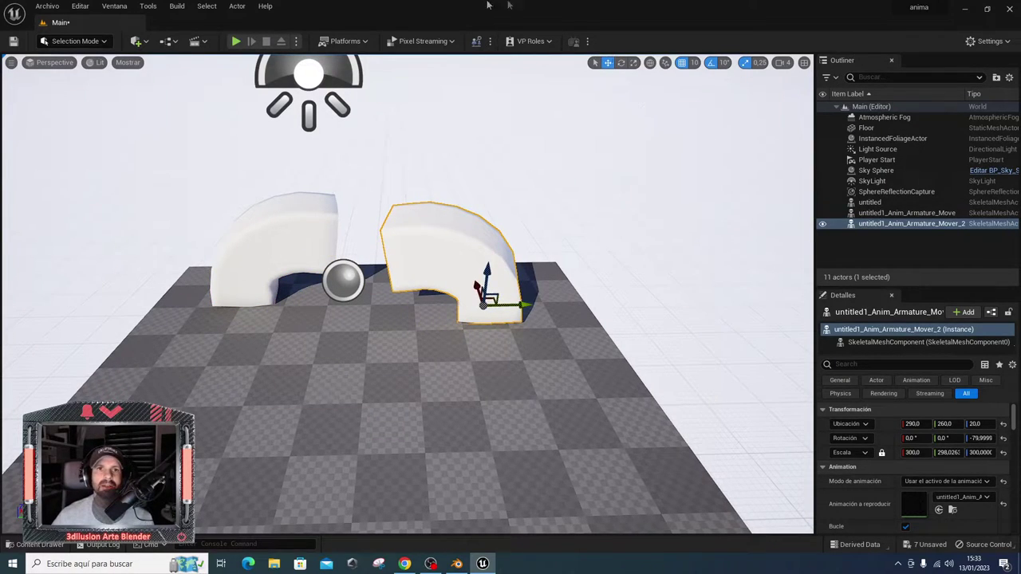
{"action": "left_click", "coordinate": [236, 41]}
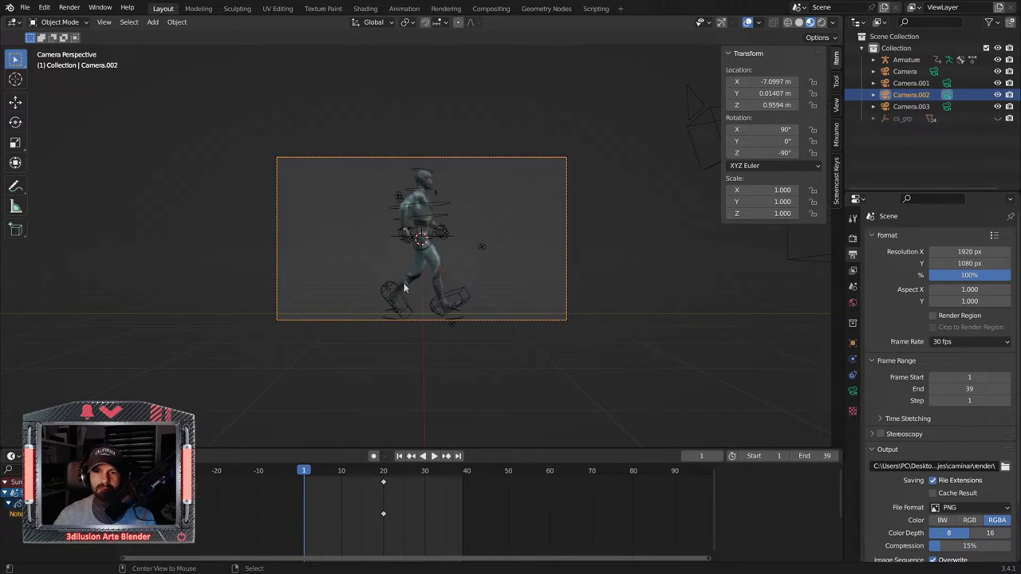
Orbit and play the walking character's animation, then check the Mixamo rig and playback options
{"action": "mouse_move", "coordinate": [414, 274]}
{"action": "middle_mouse_down"}
{"action": "mouse_move", "coordinate": [582, 273]}
{"action": "mouse_move", "coordinate": [363, 272]}
{"action": "mouse_move", "coordinate": [372, 291]}
{"action": "middle_mouse_up"}
{"action": "key", "text": "space"}
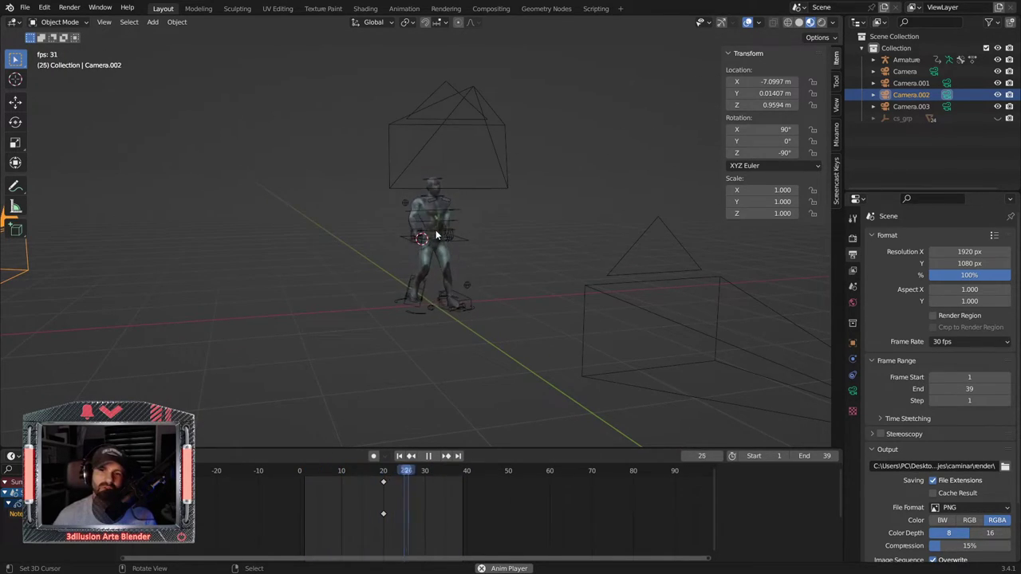
{"action": "key", "text": "KP_0"}
{"action": "key", "text": "space"}
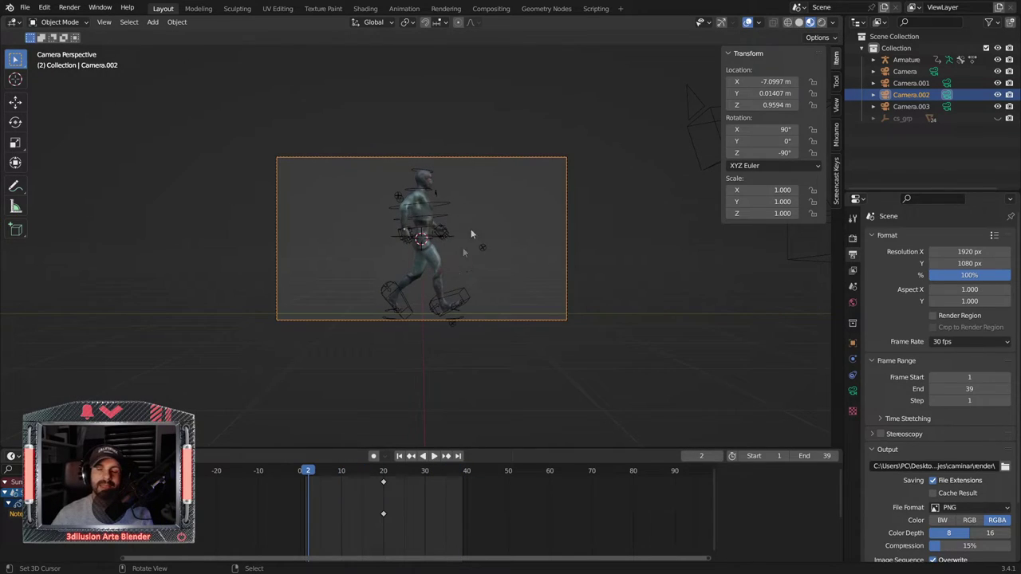
{"action": "left_click", "coordinate": [836, 134]}
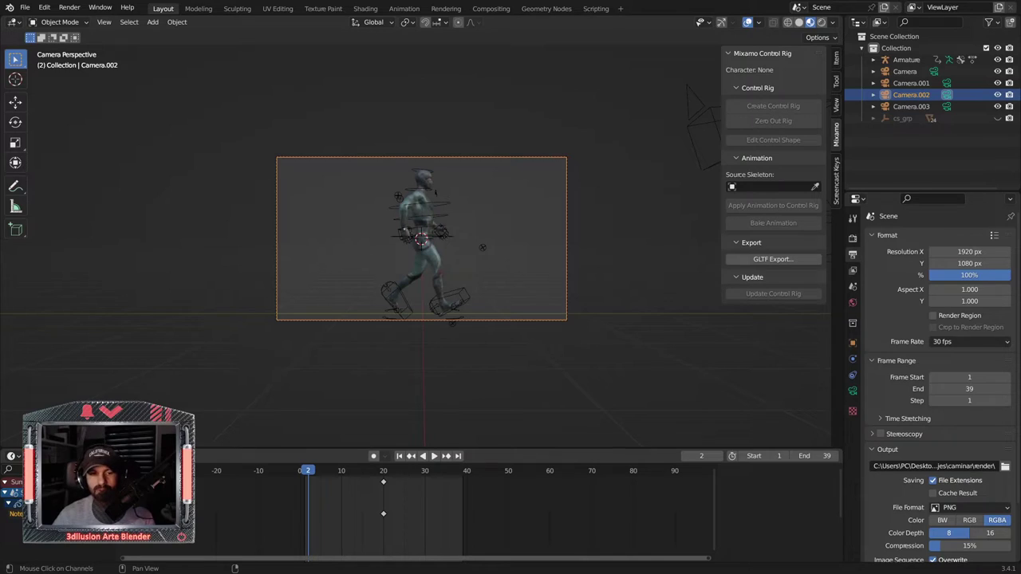
{"action": "left_click", "coordinate": [44, 455]}
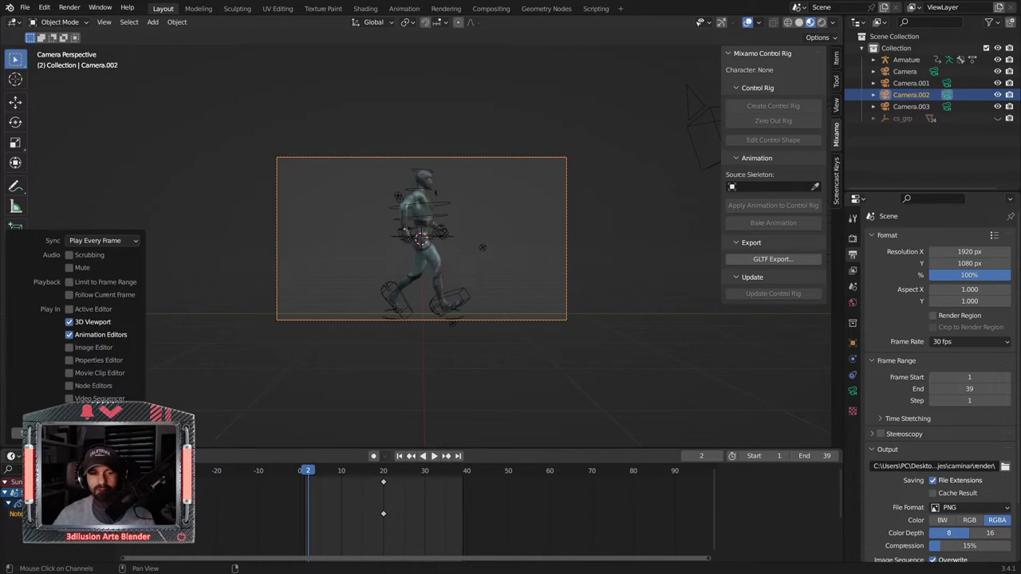
Turn the timeline into a Dope Sheet in Action Editor mode and list the existing actions
{"action": "left_click", "coordinate": [11, 455]}
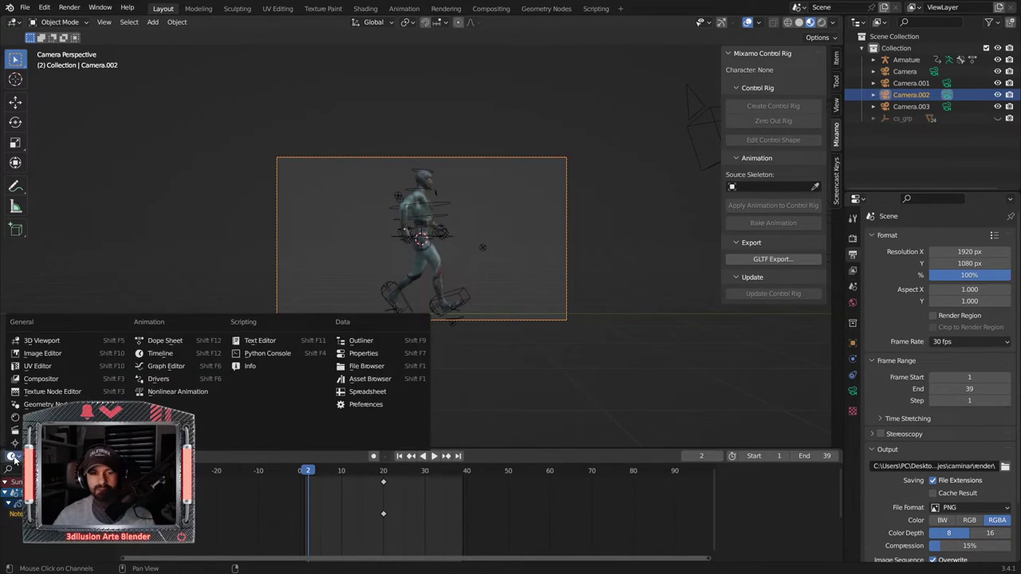
{"action": "left_click", "coordinate": [174, 342]}
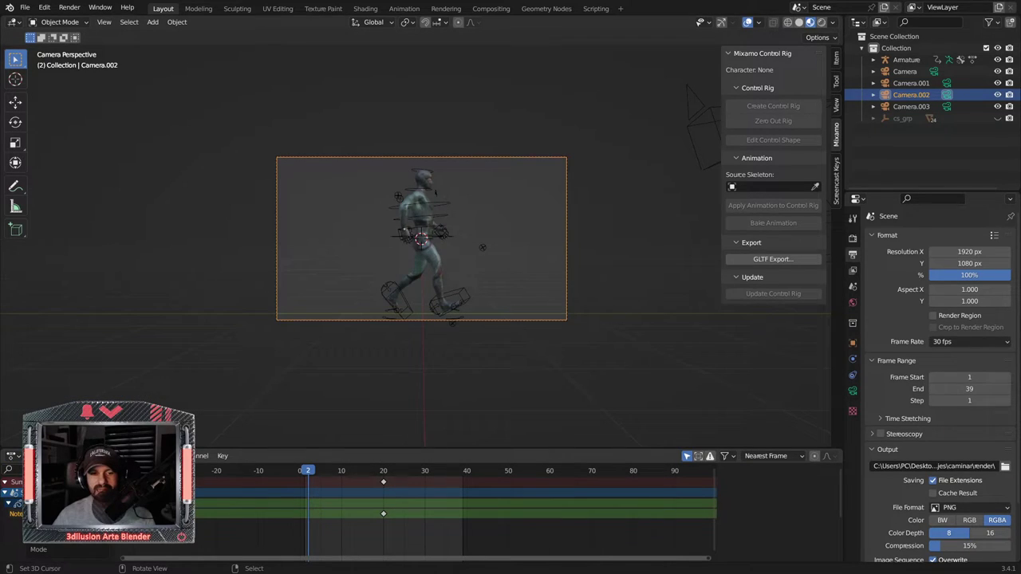
{"action": "left_click", "coordinate": [120, 482]}
{"action": "left_click", "coordinate": [381, 455]}
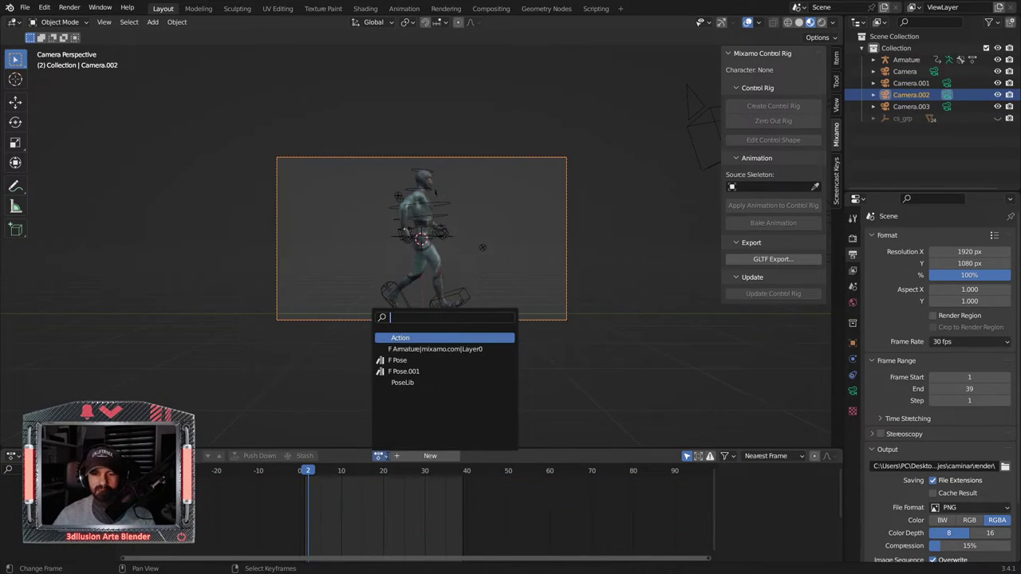
Create a new action renamed Animando and select the character's armature to show its walk keyframes
{"action": "key", "text": "Escape"}
{"action": "scroll", "coordinate": [478, 360], "scroll_direction": "up", "scroll_amount": 2}
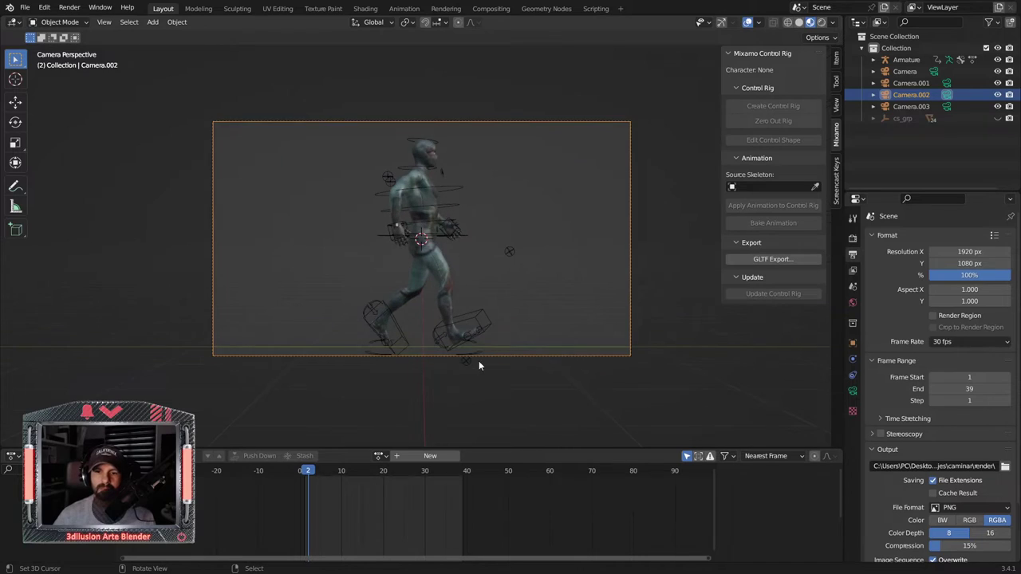
{"action": "left_click", "coordinate": [428, 457]}
{"action": "double_click", "coordinate": [425, 455]}
{"action": "type", "text": "Animando"}
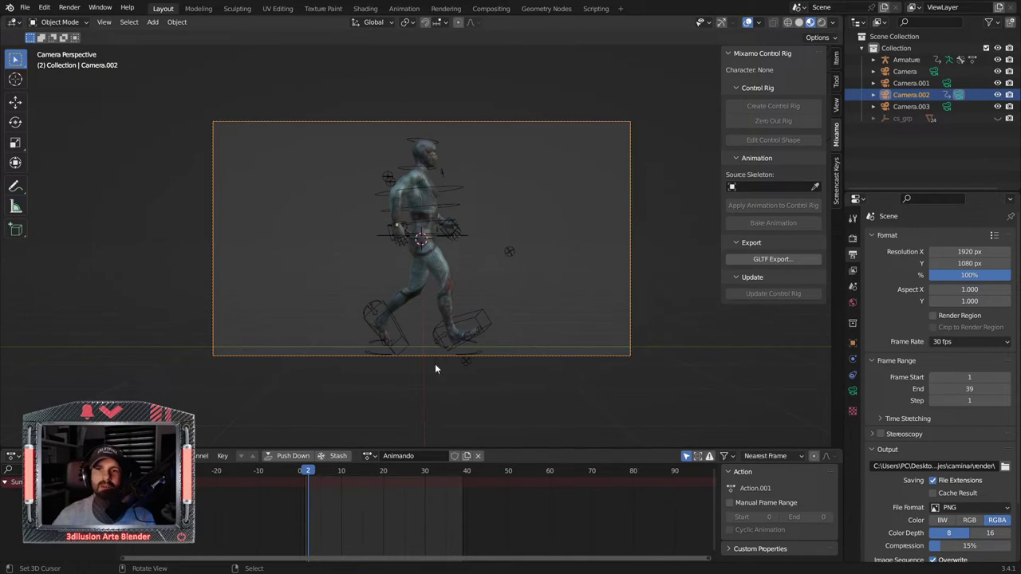
{"action": "left_click", "coordinate": [488, 334]}
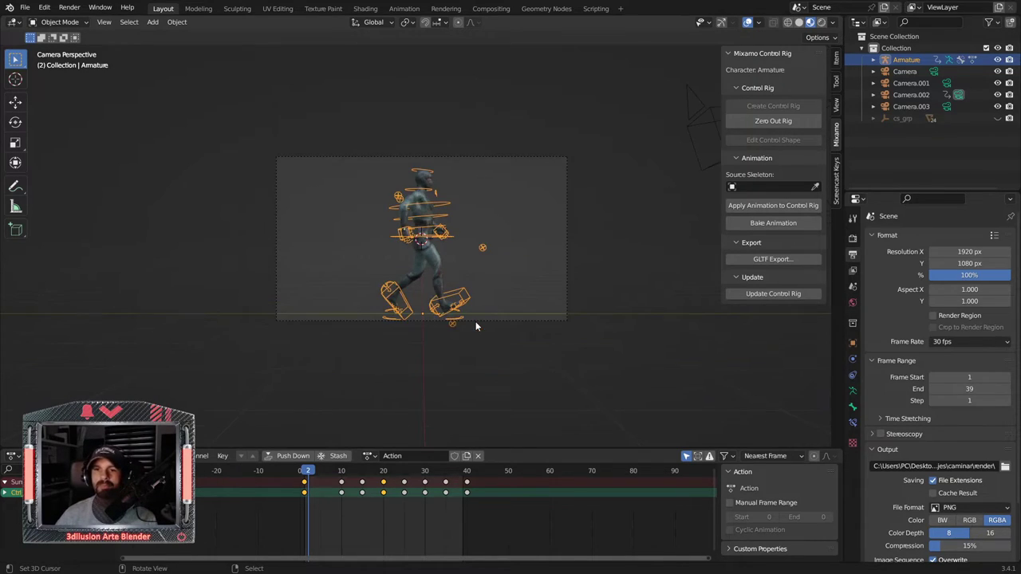
Zero out the control rig, preview the walk, bake it as Andar, and start the glTF export
{"action": "left_click", "coordinate": [768, 122]}
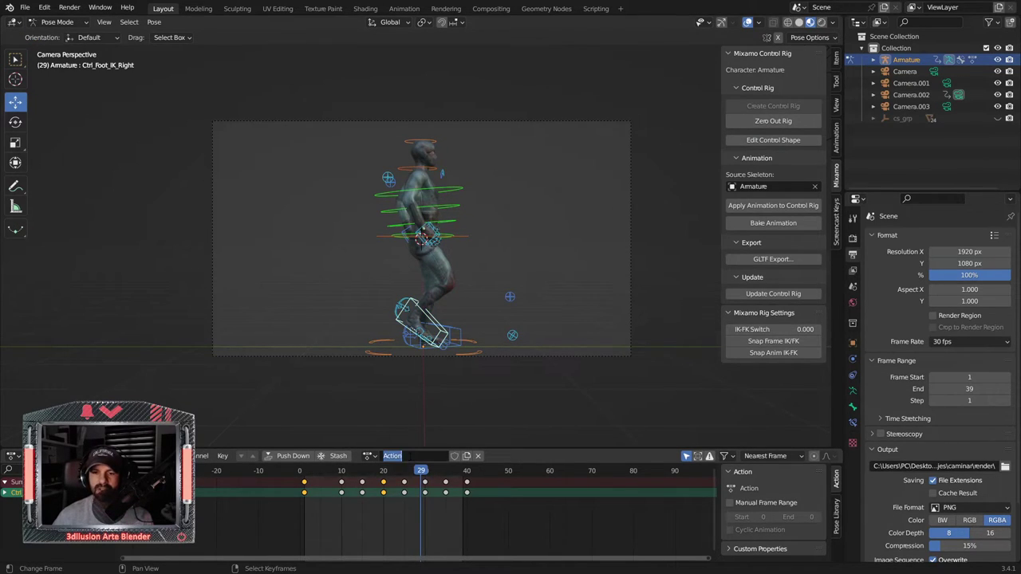
{"action": "key", "text": "space"}
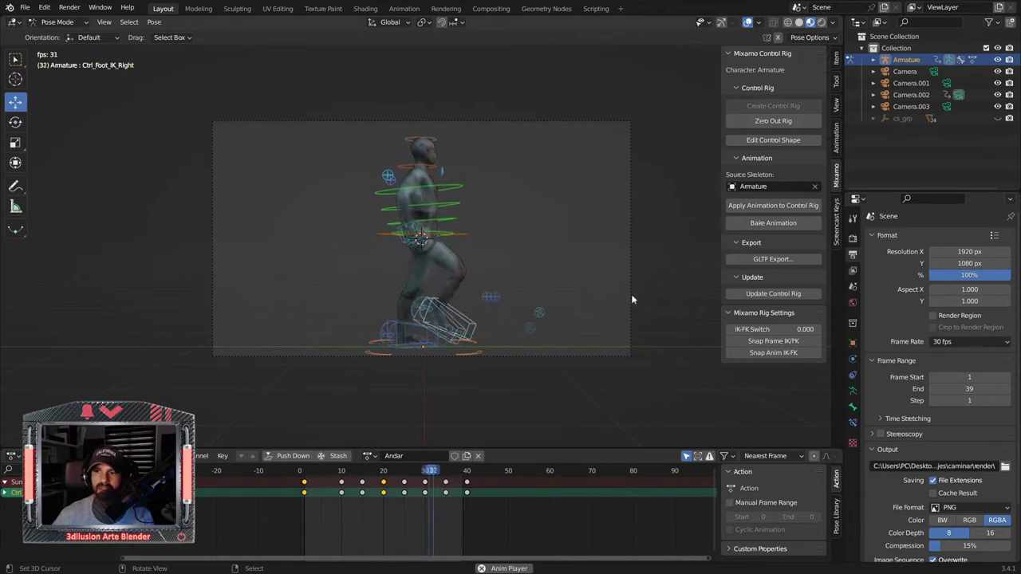
{"action": "left_click", "coordinate": [759, 228]}
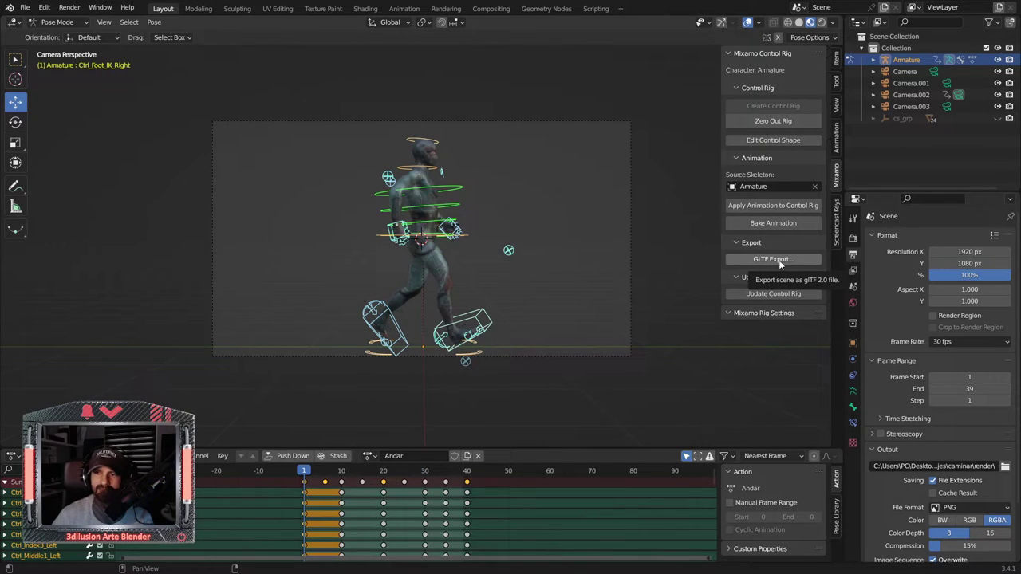
{"action": "left_click", "coordinate": [779, 263]}
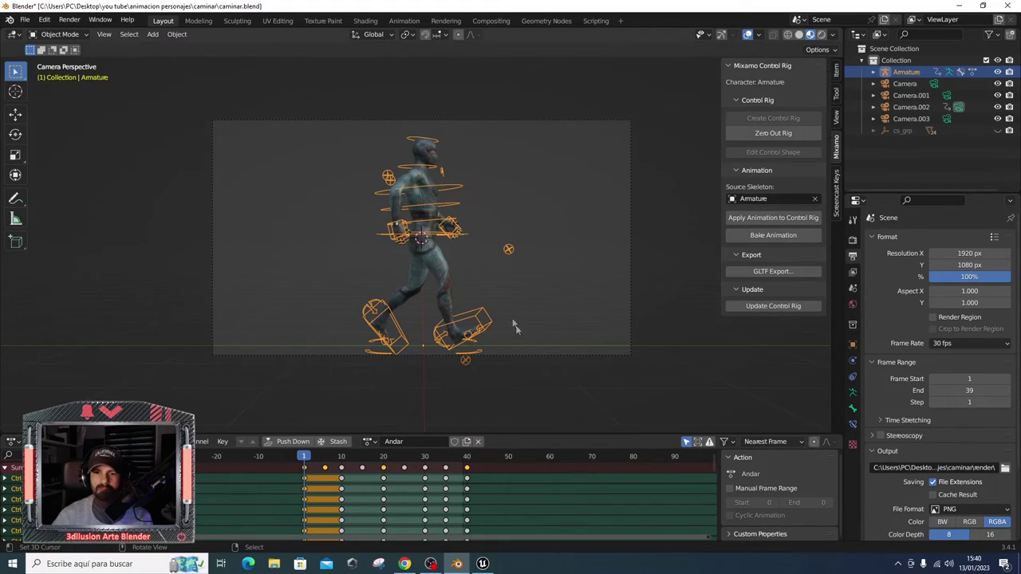
In Unreal Engine, create a new perso folder inside the animation folder
{"action": "left_click", "coordinate": [957, 6]}
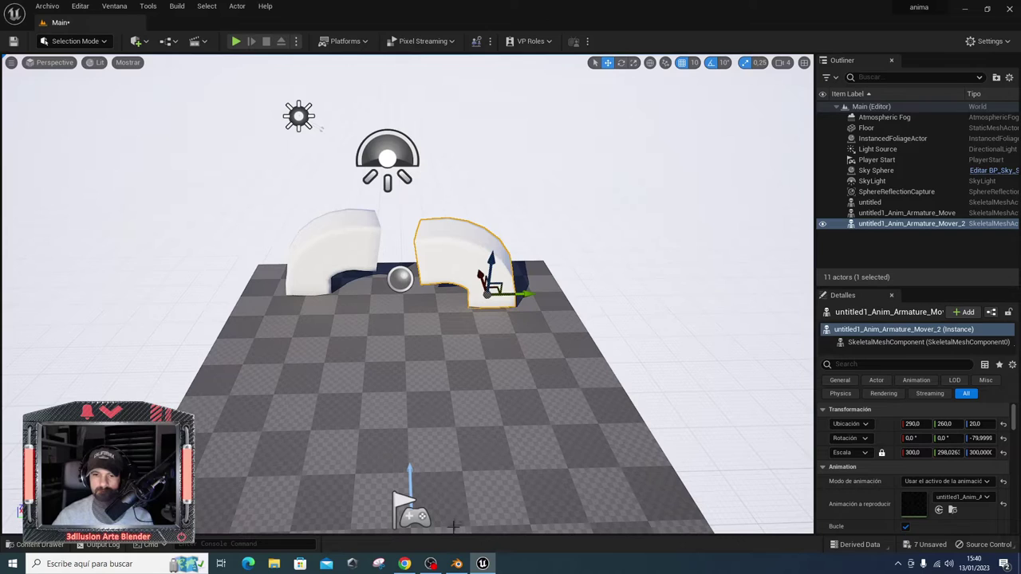
{"action": "scroll", "coordinate": [482, 446], "scroll_direction": "down", "scroll_amount": 2}
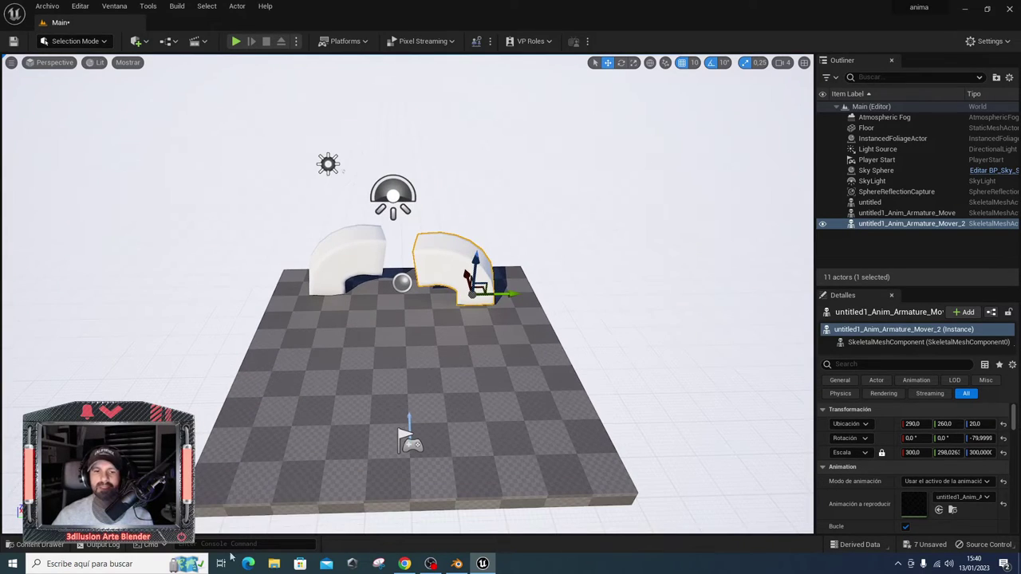
{"action": "left_click", "coordinate": [36, 544]}
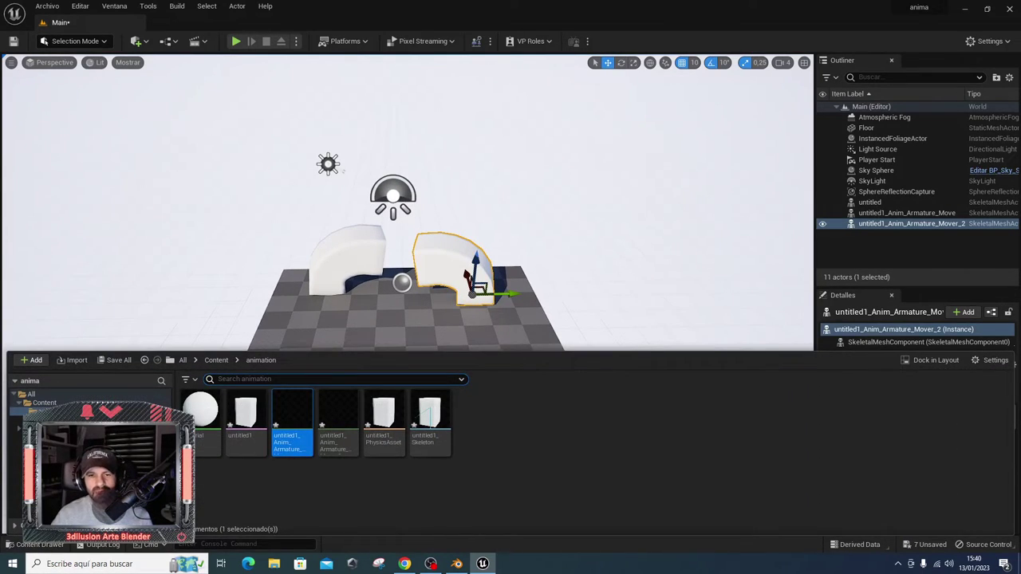
{"action": "right_click", "coordinate": [472, 407]}
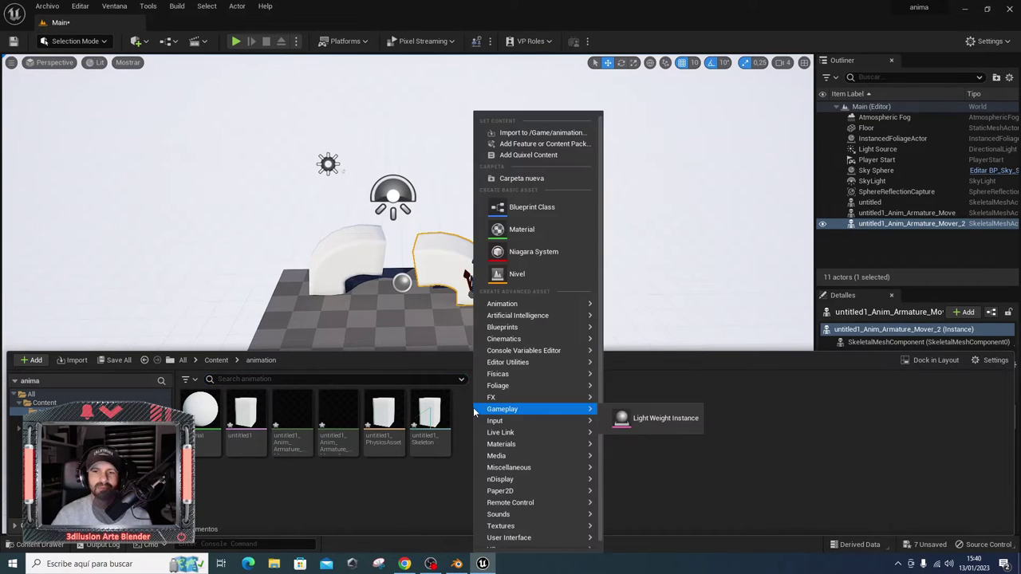
{"action": "left_click", "coordinate": [542, 179]}
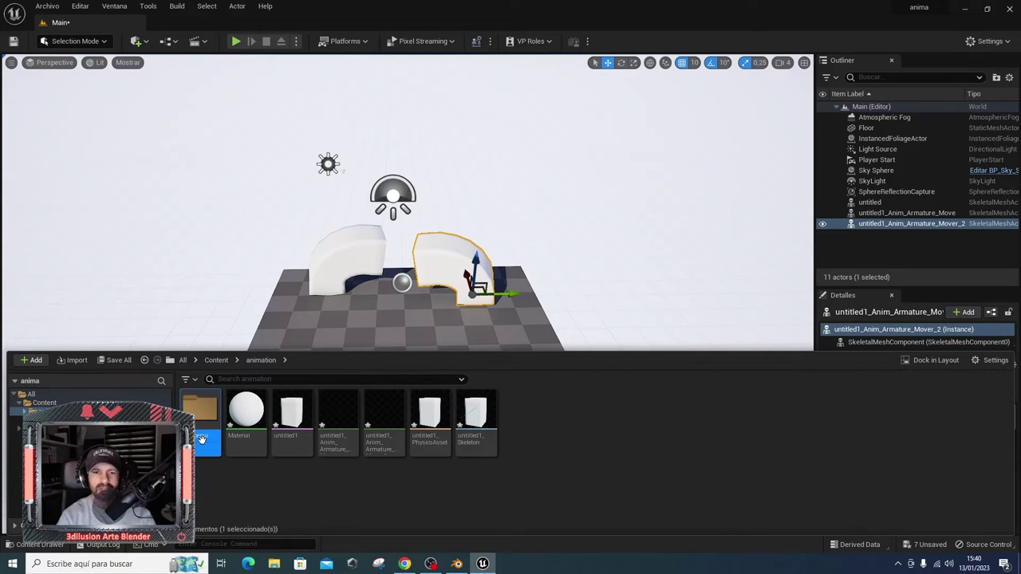
{"action": "type", "text": "perso"}
Open the perso folder and choose caminar.glb to import into it
{"action": "double_click", "coordinate": [202, 424]}
{"action": "right_click", "coordinate": [223, 420]}
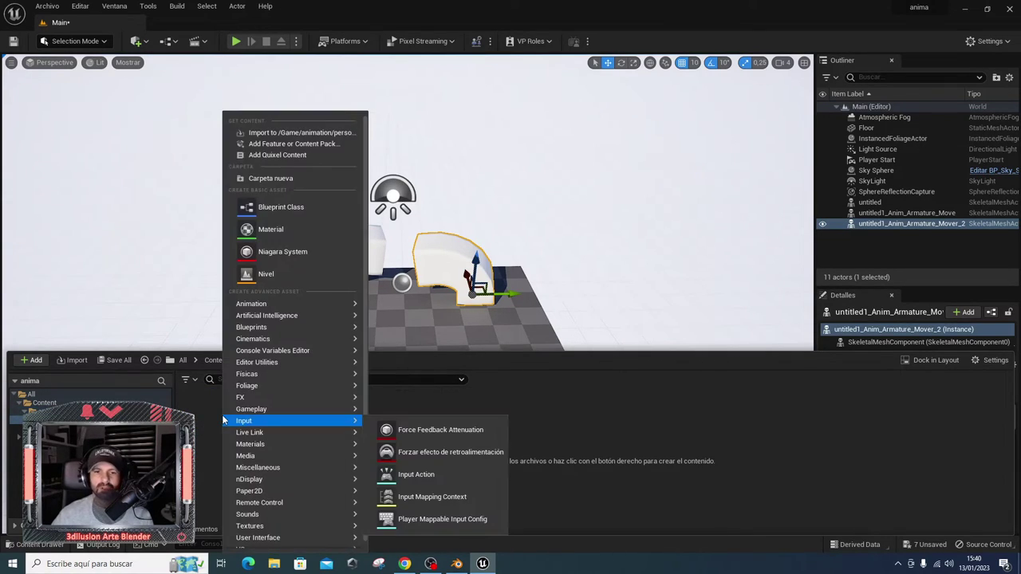
{"action": "left_click", "coordinate": [206, 415]}
{"action": "left_click", "coordinate": [77, 361]}
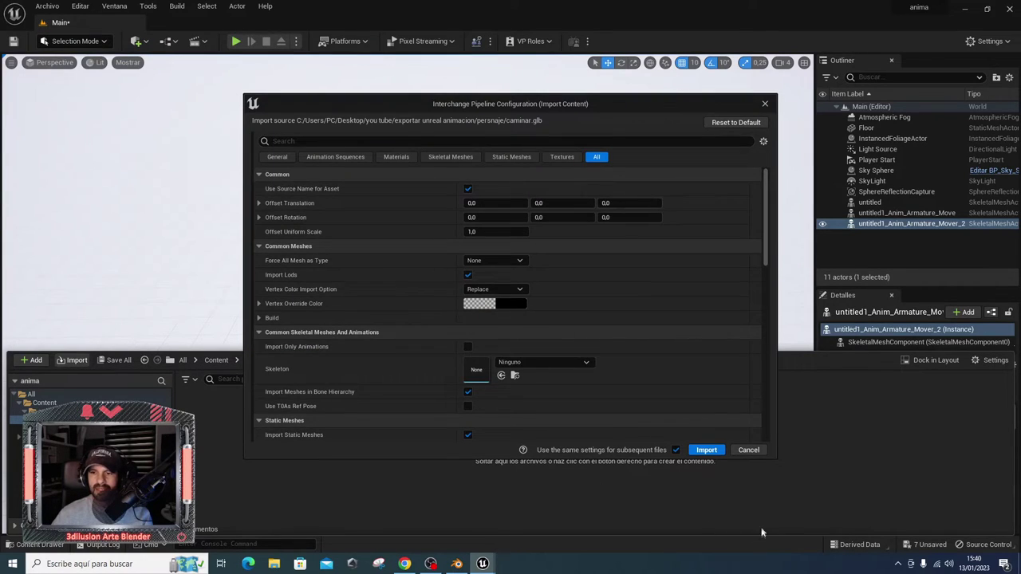
Import caminar.glb with its skeleton, textures and Andar animations, then return to Blender
{"action": "left_click", "coordinate": [707, 450]}
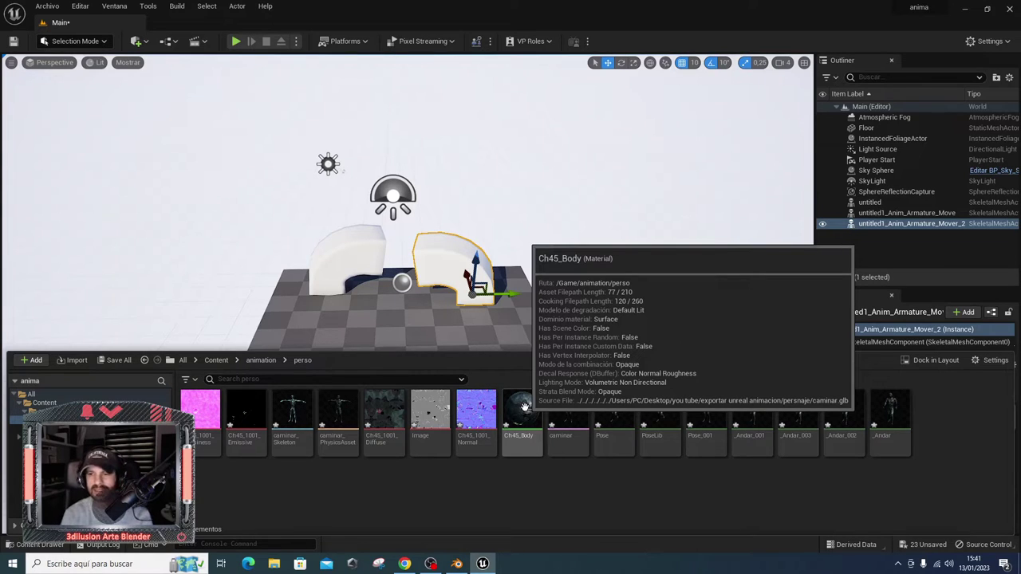
{"action": "left_click", "coordinate": [457, 564]}
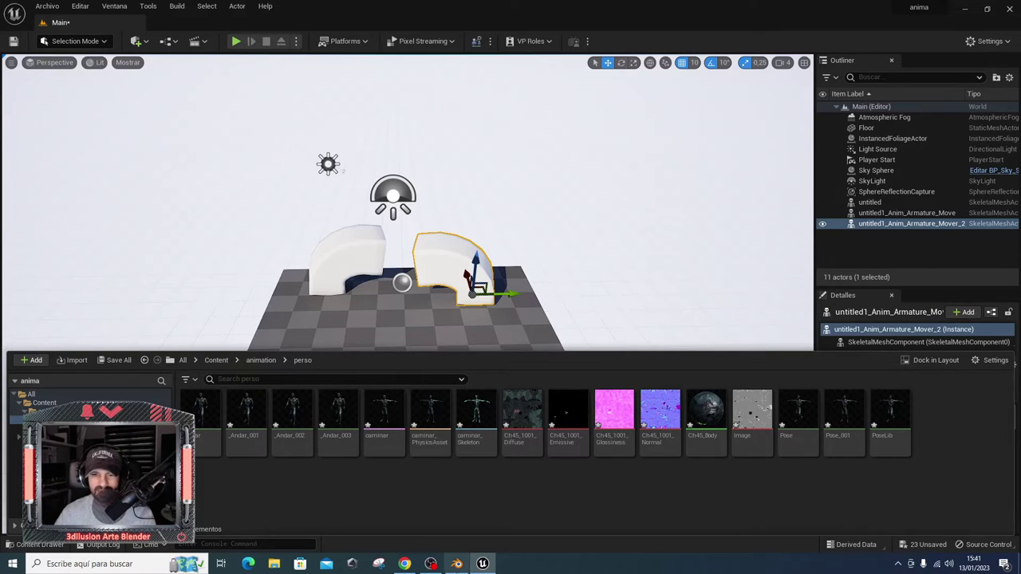
Place the _Andar_003 walking character on the level floor beside the arches and play the level
{"action": "left_click", "coordinate": [454, 563]}
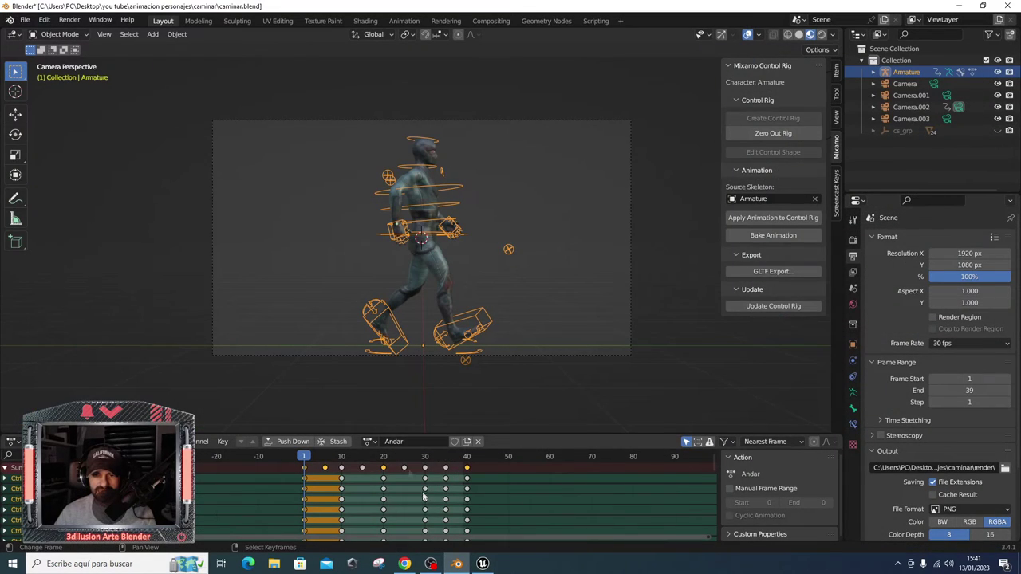
{"action": "left_click", "coordinate": [484, 565]}
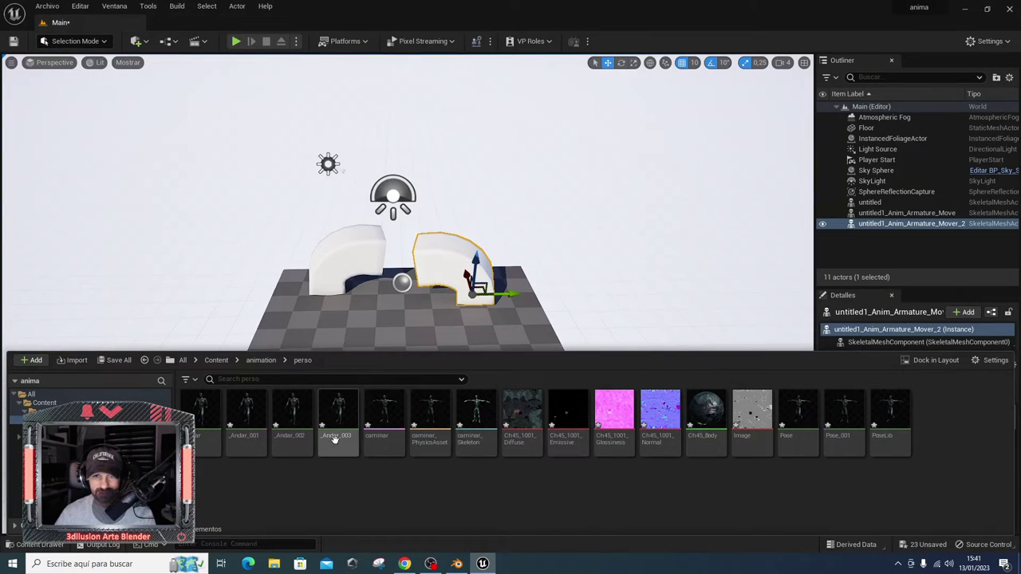
{"action": "left_click", "coordinate": [338, 410]}
{"action": "left_click_drag", "start_coordinate": [361, 336], "coordinate": [370, 319]}
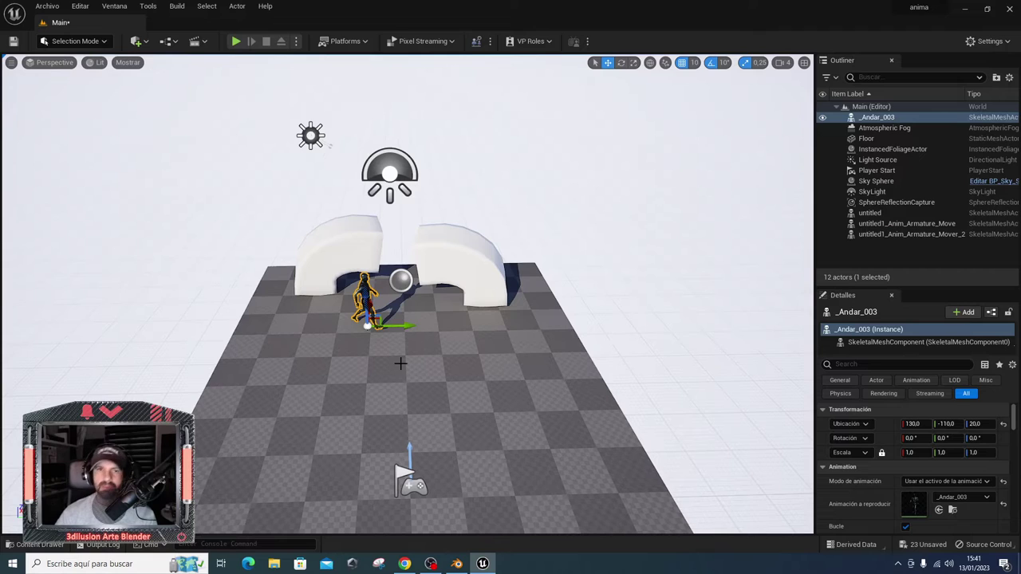
{"action": "left_click", "coordinate": [236, 41]}
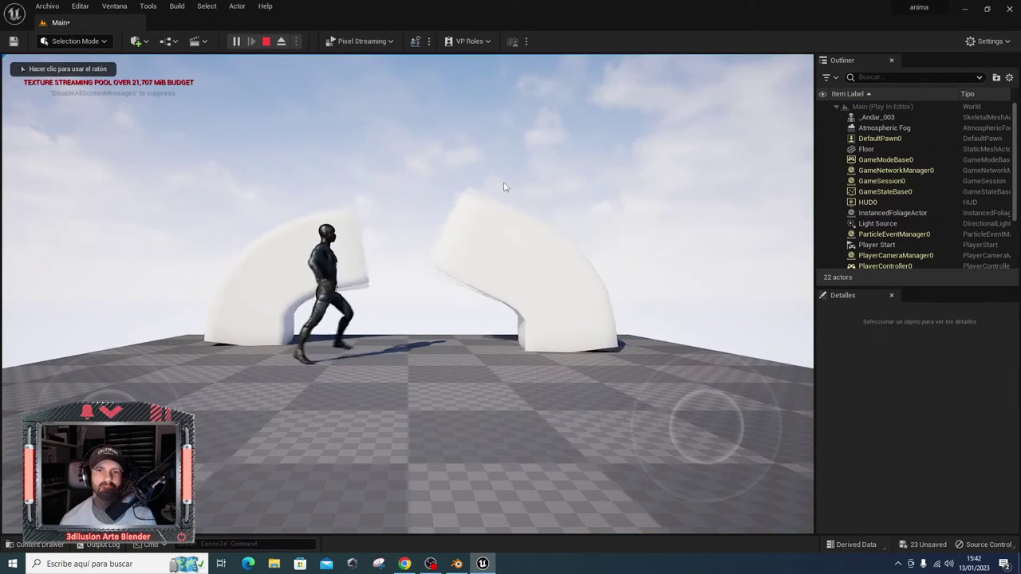
{"action": "left_click", "coordinate": [503, 187]}
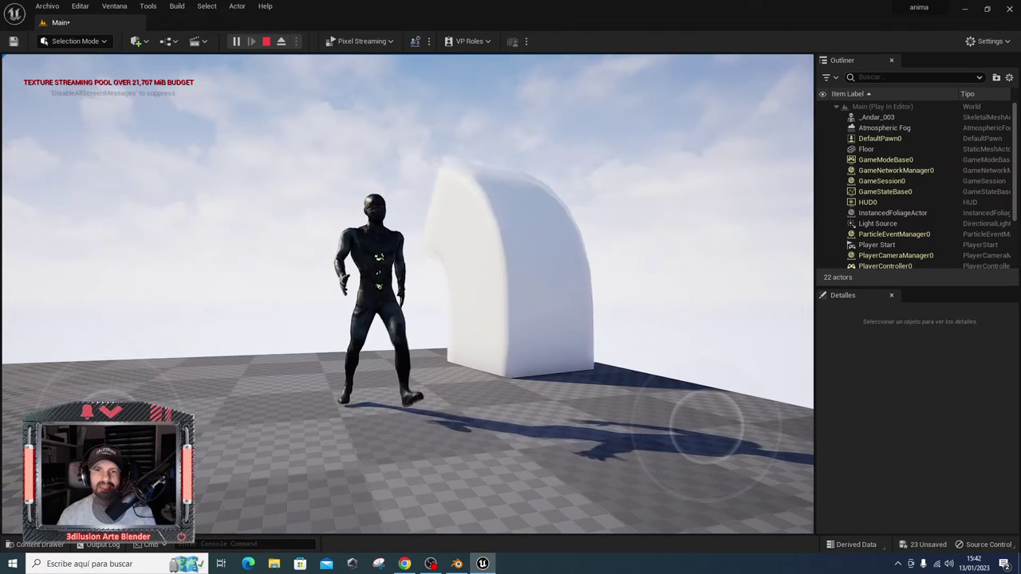